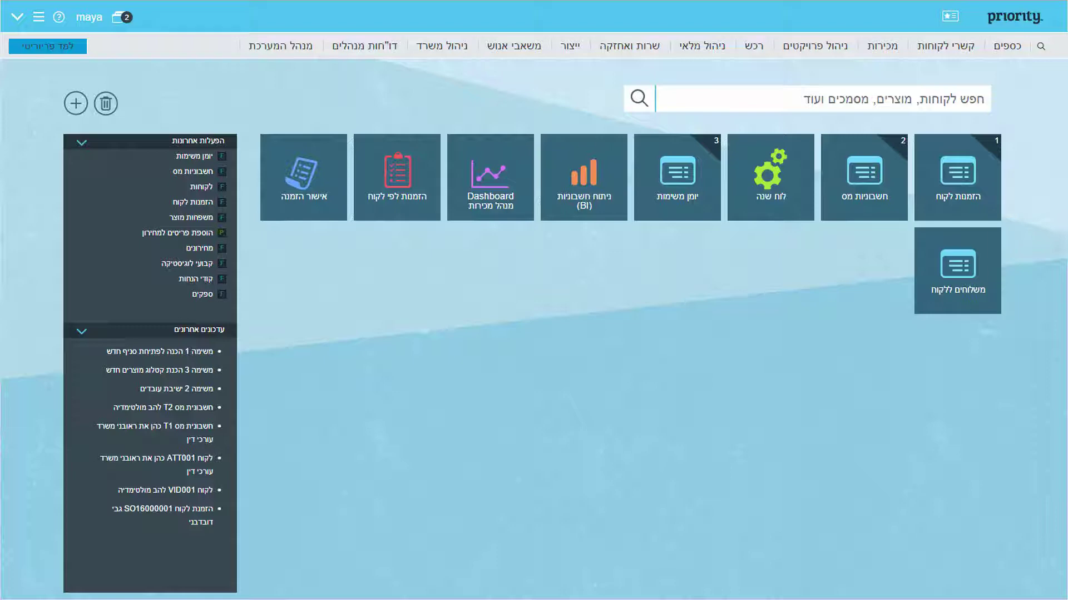
Open the sales price lists form (מחירונים) and select the base price list (בסיס)
{"action": "left_click", "coordinate": [873, 56]}
{"action": "mouse_move", "coordinate": [856, 100]}
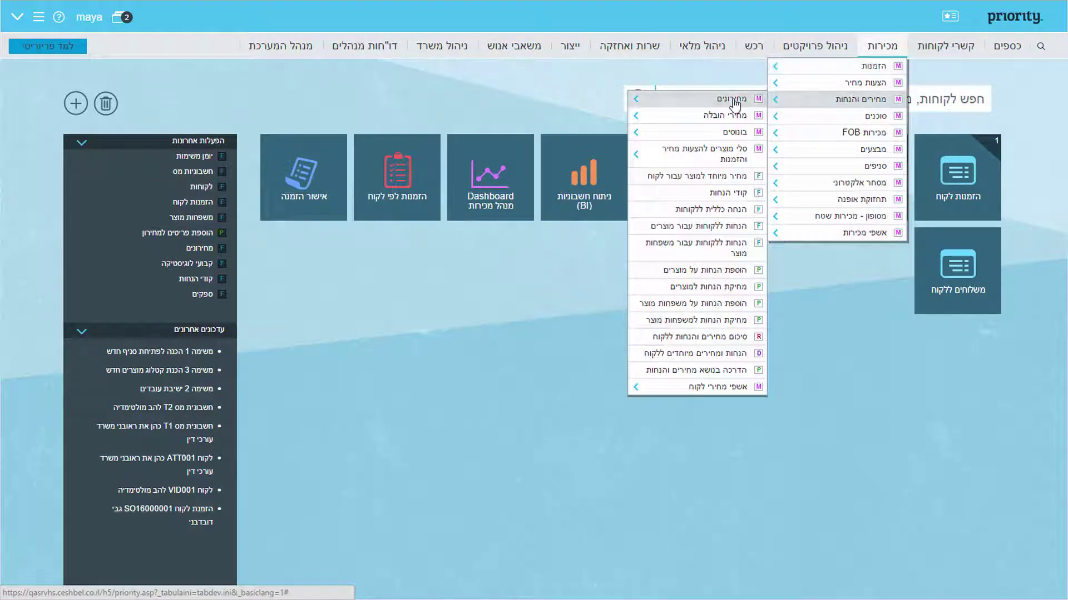
{"action": "mouse_move", "coordinate": [731, 101]}
{"action": "left_click", "coordinate": [584, 104]}
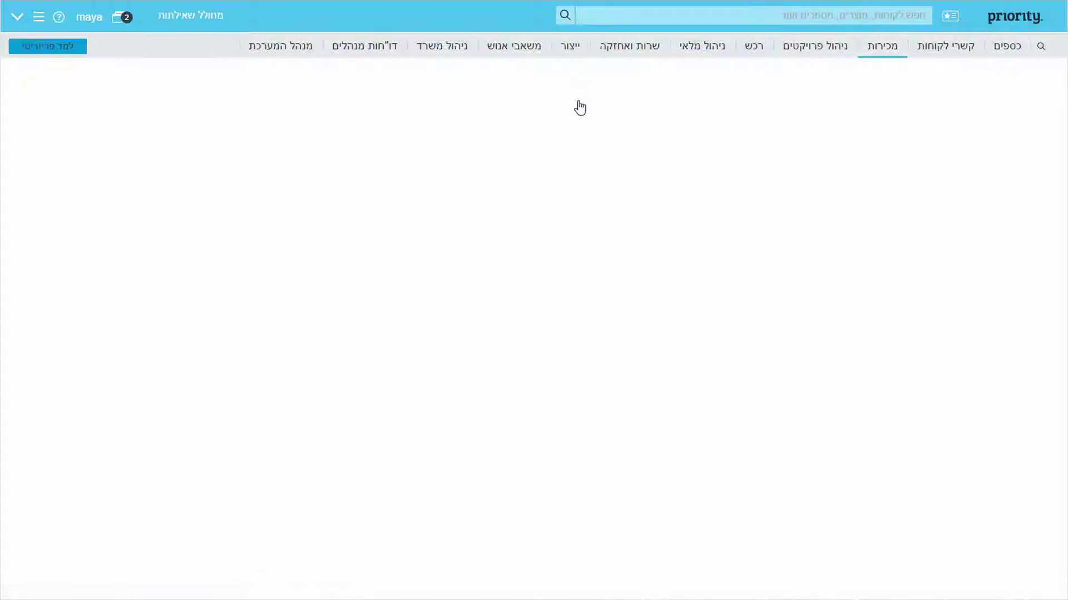
{"action": "key", "text": "Down"}
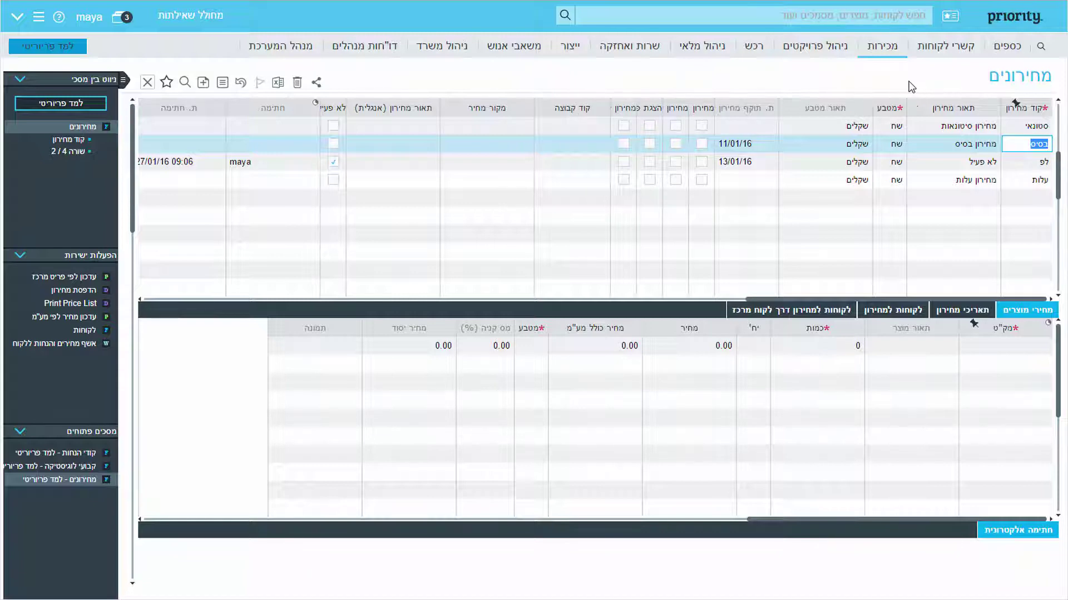
Open the part card form (כרטיס פריט) and retrieve all parts whose number matches RT*
{"action": "left_click", "coordinate": [698, 51]}
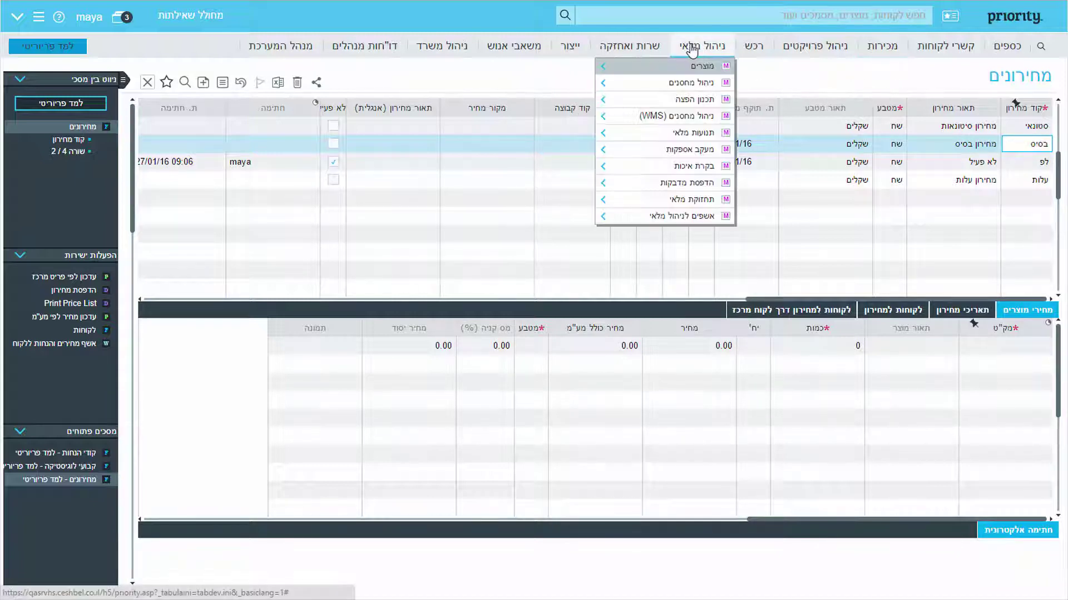
{"action": "left_click", "coordinate": [548, 75]}
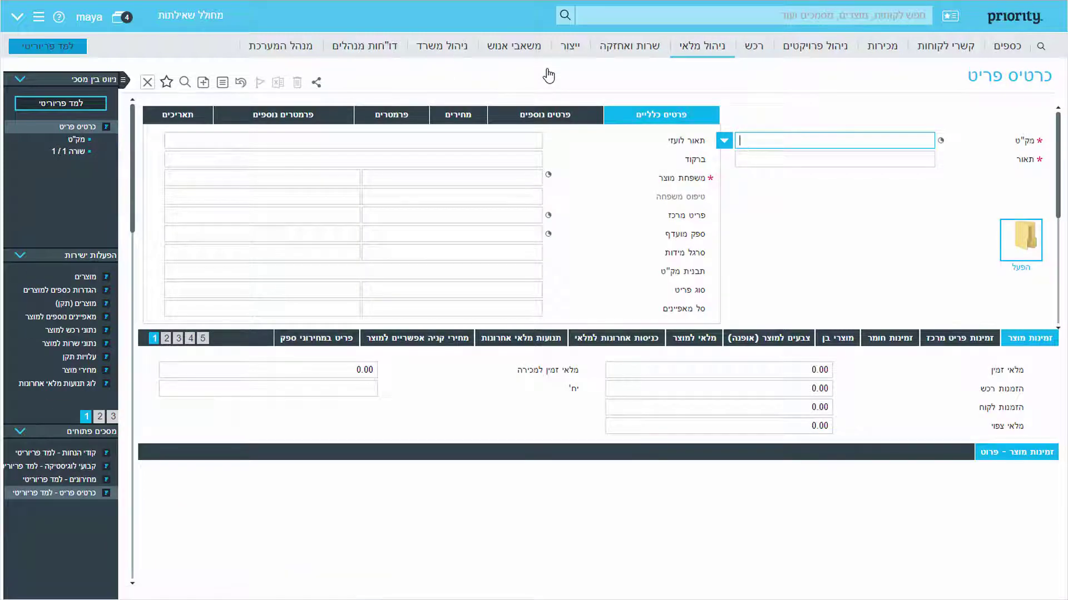
{"action": "type", "text": "RT*"}
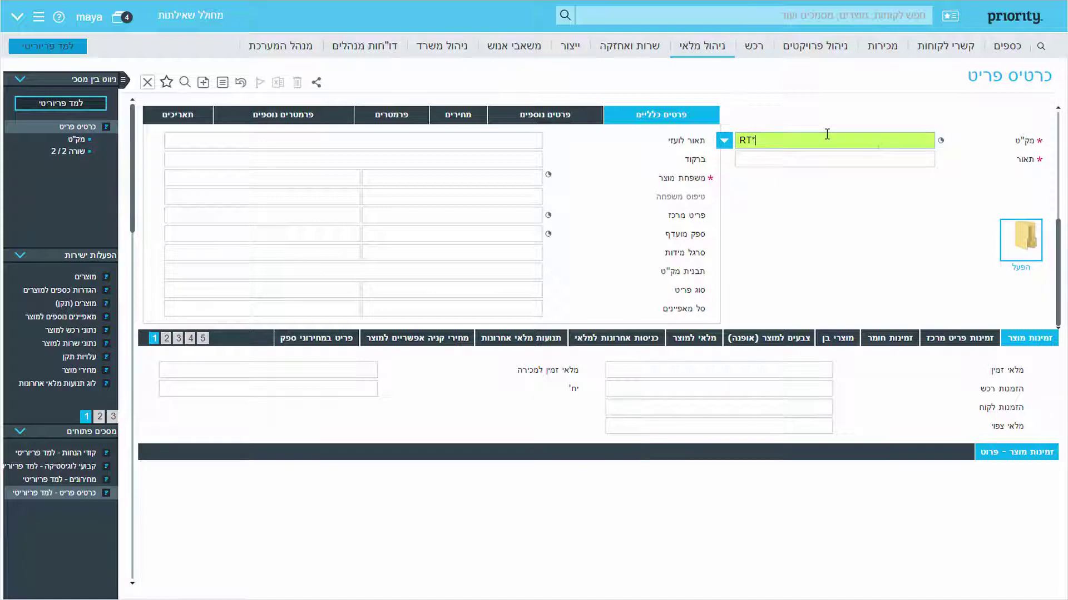
{"action": "key", "text": "Return"}
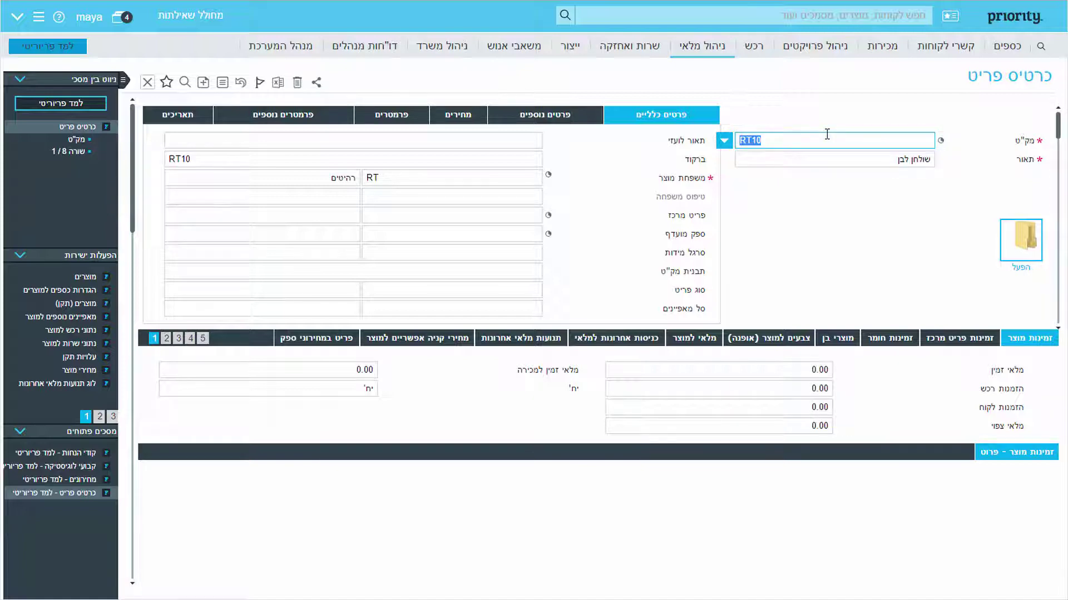
Set the base list price of part RT10 to 1150
{"action": "key", "text": "ctrl+Page_Down"}
{"action": "key", "text": "ctrl+Page_Down"}
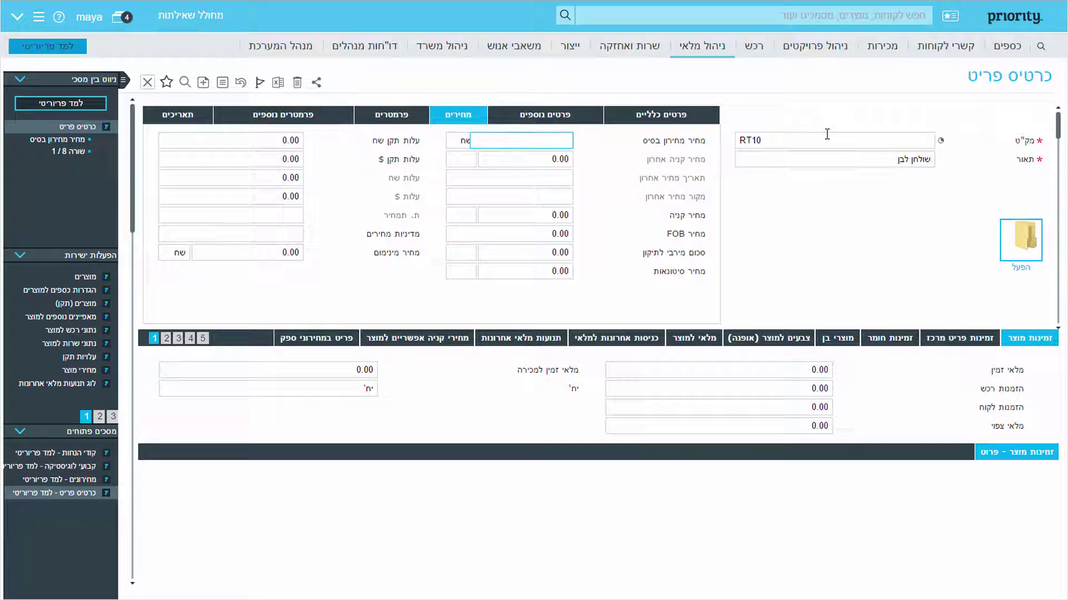
{"action": "type", "text": "1150"}
{"action": "key", "text": "Tab"}
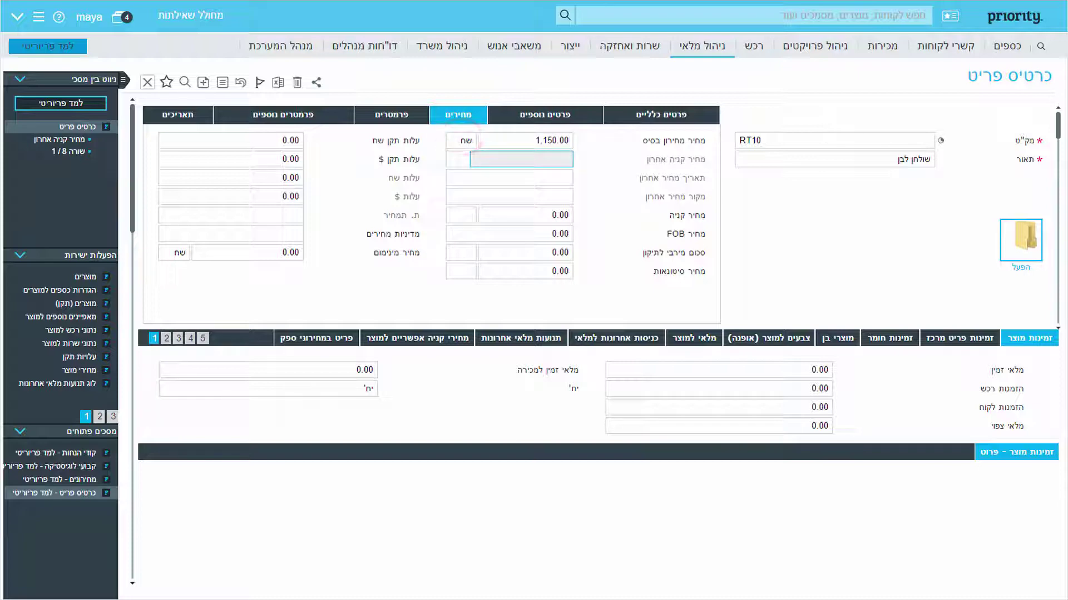
Move to part RT11 and set its base list price to 3,500
{"action": "key", "text": "Page_Down"}
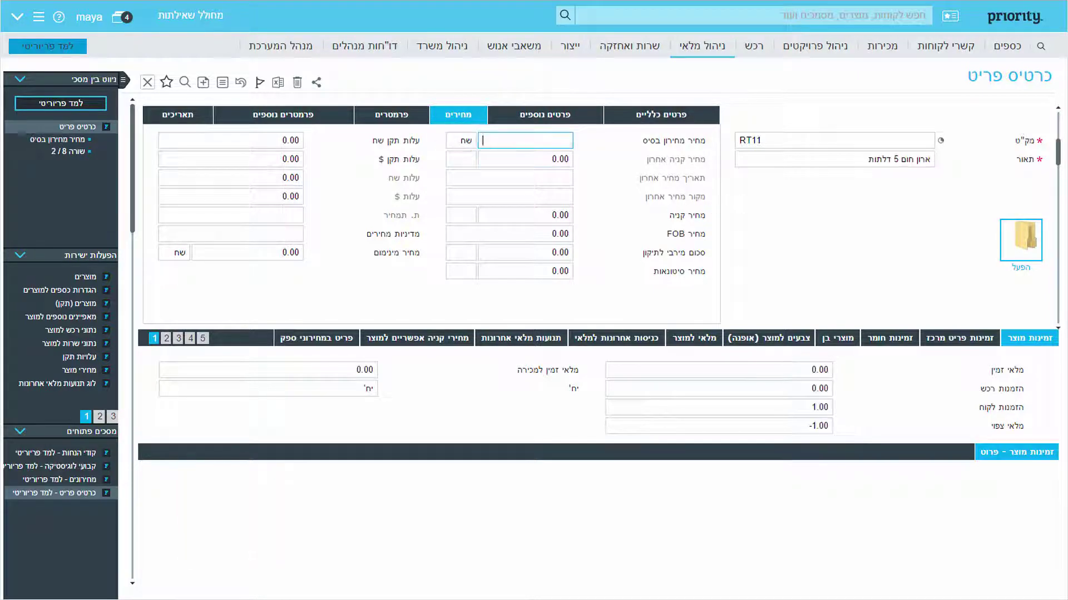
{"action": "type", "text": "3,500"}
{"action": "key", "text": "Tab"}
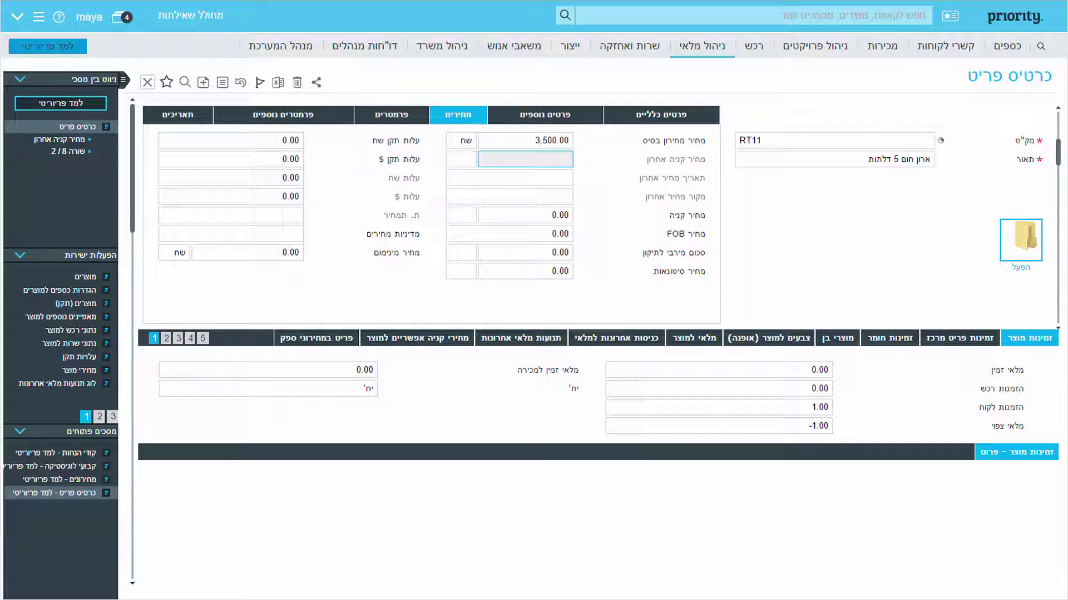
{"action": "left_click", "coordinate": [39, 17]}
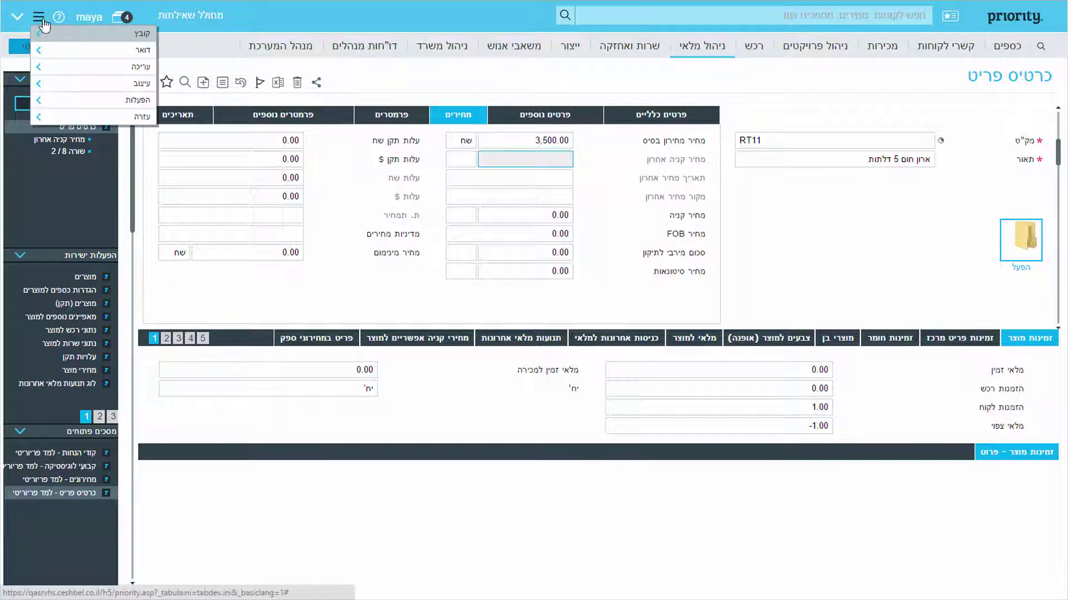
{"action": "left_click", "coordinate": [64, 85]}
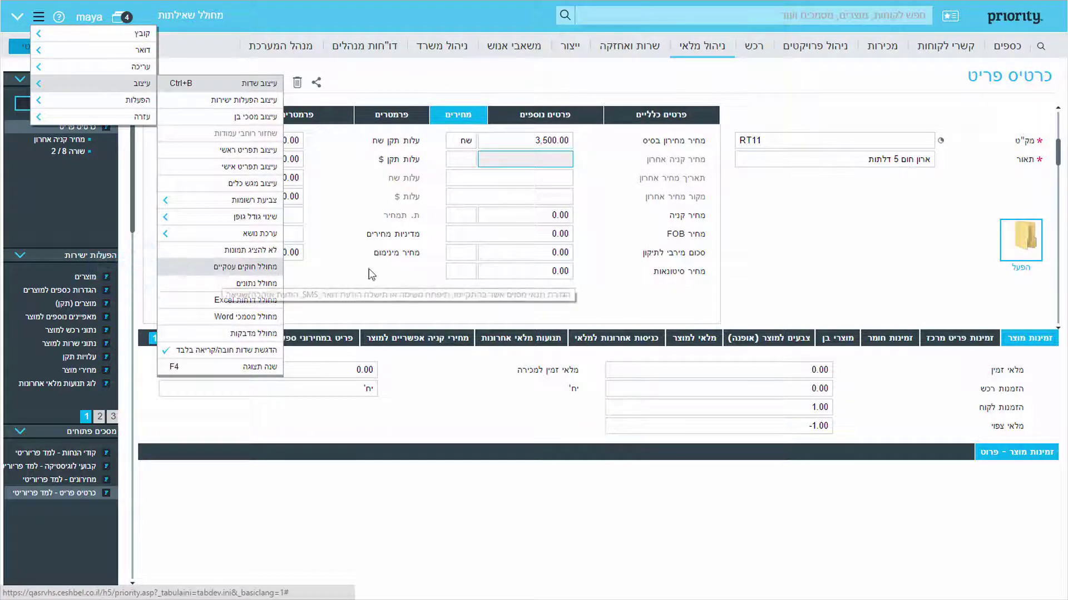
{"action": "left_click", "coordinate": [897, 265]}
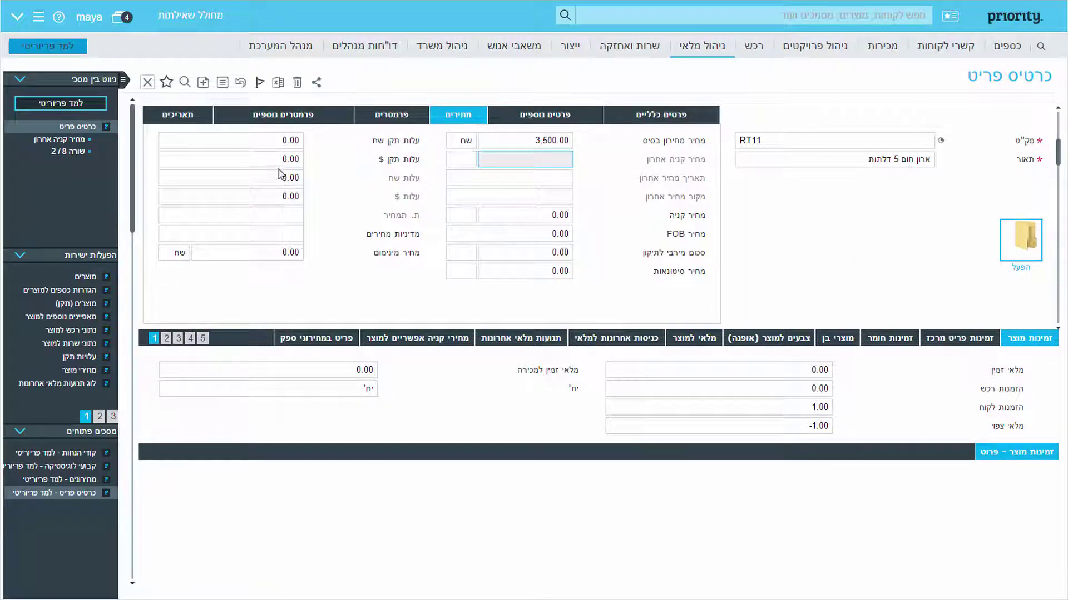
Close the part card and enter the part prices (מחירי מוצרים) of the base price list
{"action": "left_click", "coordinate": [147, 83]}
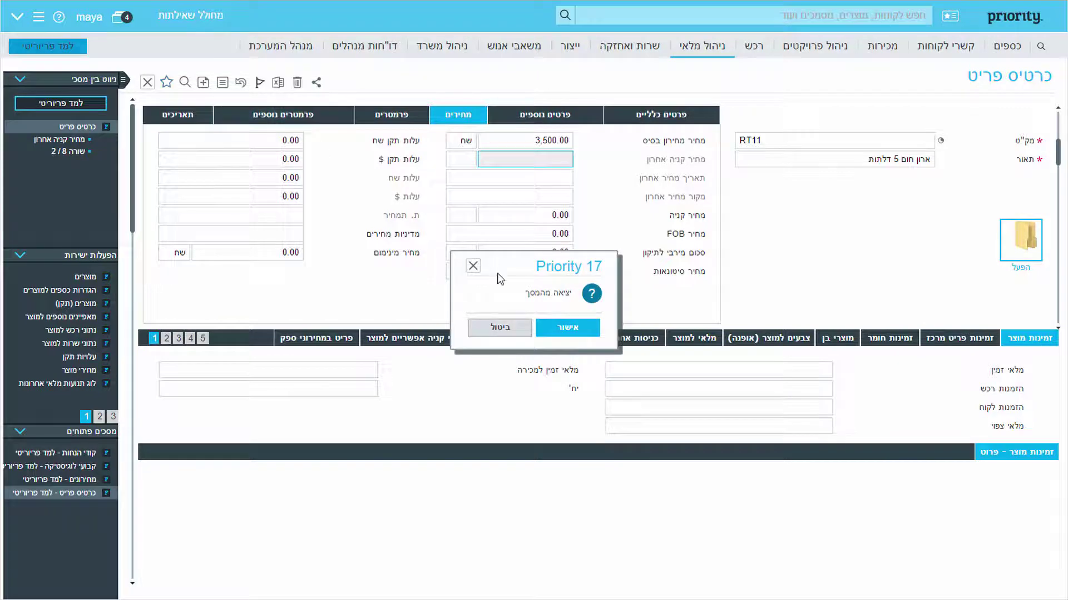
{"action": "left_click", "coordinate": [558, 327]}
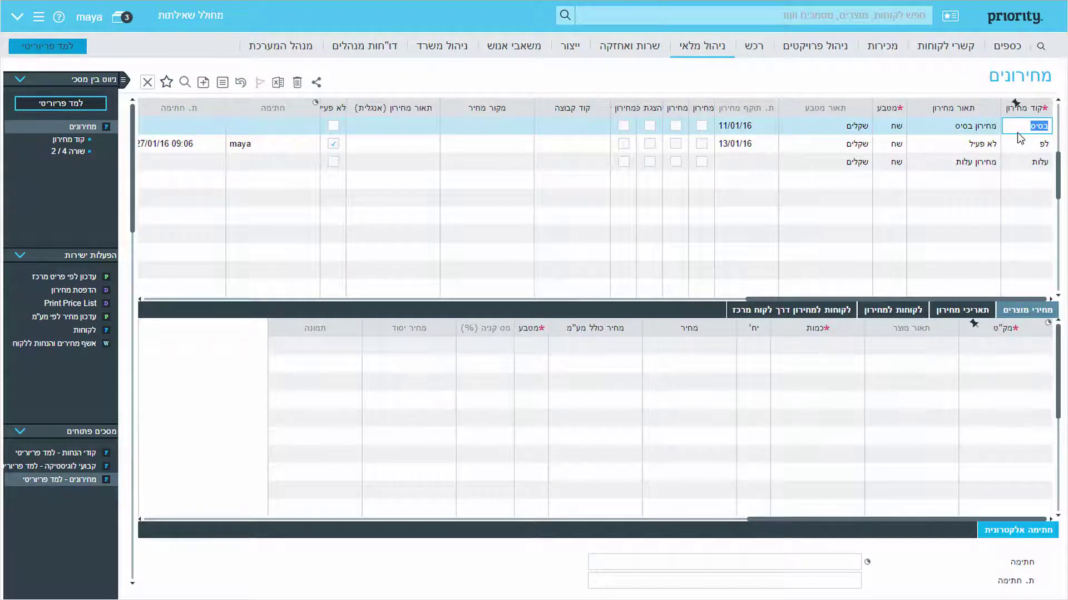
{"action": "key", "text": "ctrl+Page_Down"}
Add a line for part RT15 to the base price list, finding it by searching part descriptions for כסא
{"action": "key", "text": "Down"}
{"action": "key", "text": "Down"}
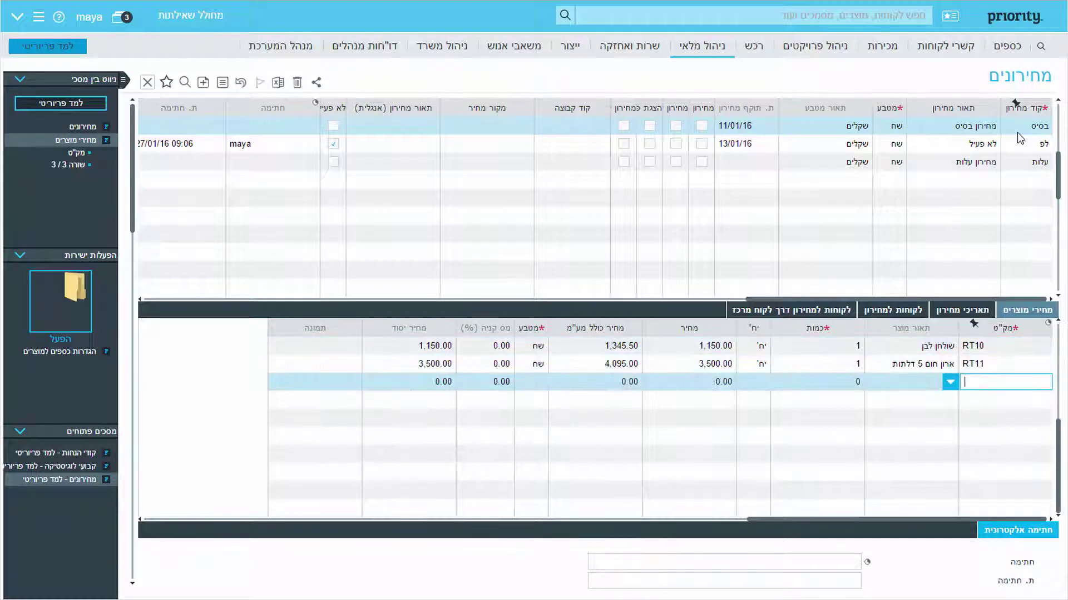
{"action": "key", "text": "F6"}
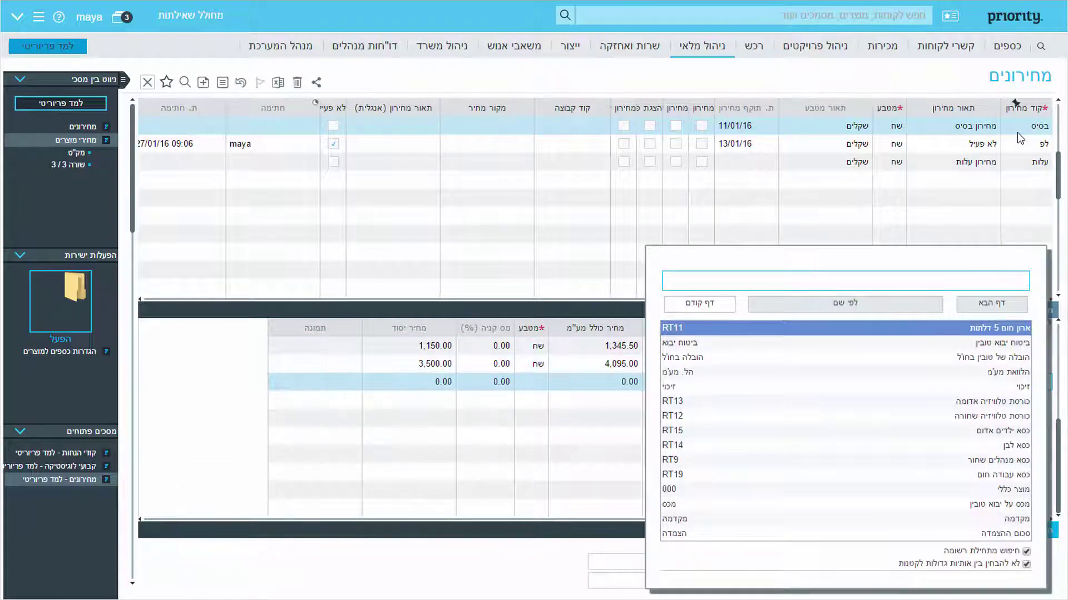
{"action": "key", "text": "Down"}
{"action": "key", "text": "Down"}
{"action": "key", "text": "Down"}
{"action": "key", "text": "Down"}
{"action": "key", "text": "Down"}
{"action": "key", "text": "Down"}
{"action": "key", "text": "Down"}
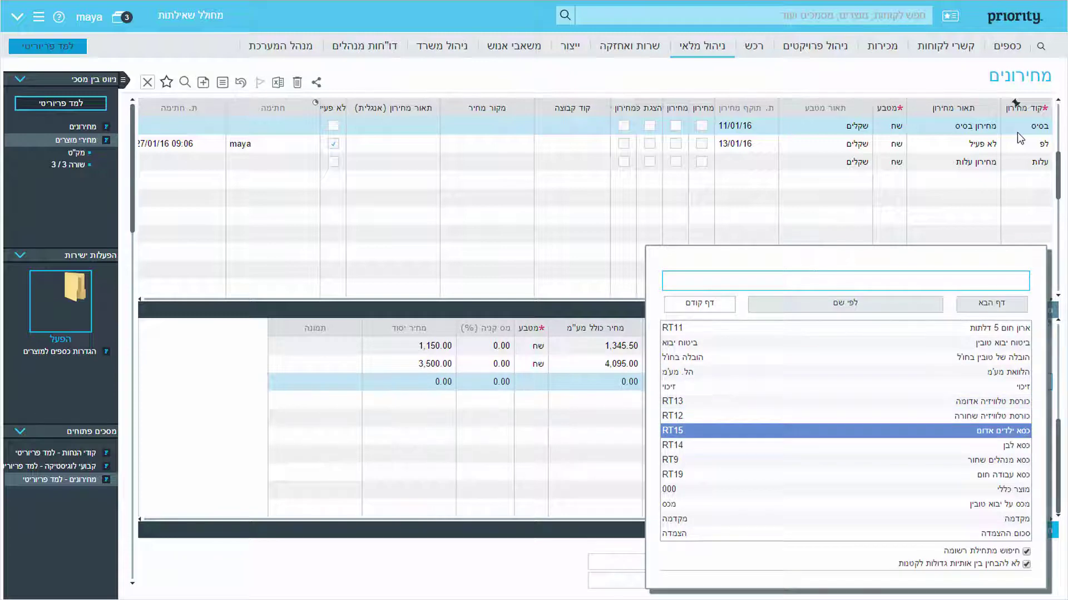
{"action": "type", "text": "כסא"}
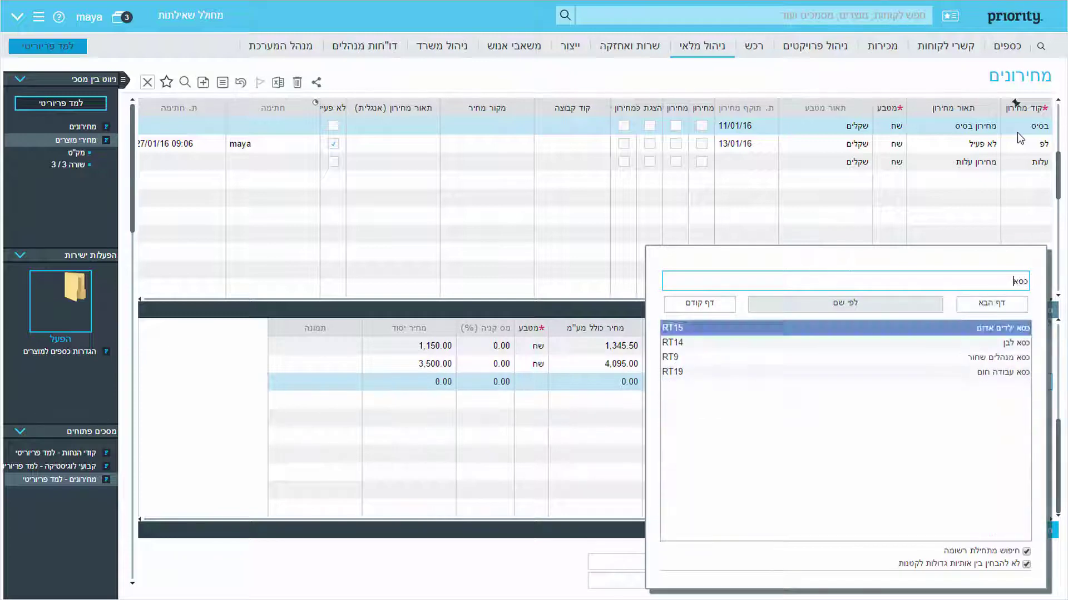
{"action": "key", "text": "Return"}
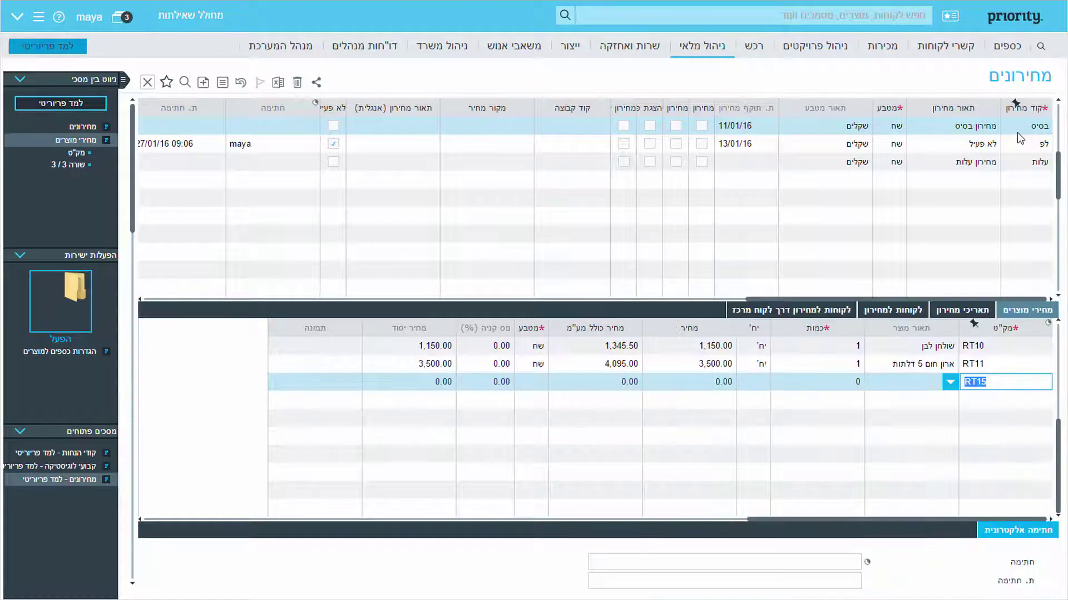
{"action": "key", "text": "Tab"}
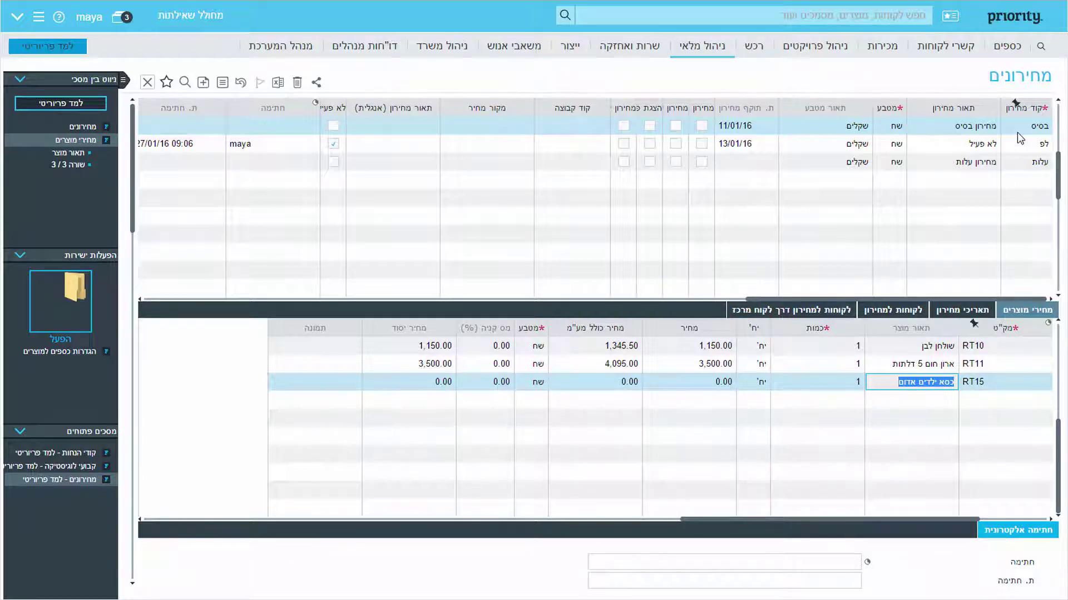
Set the new RT15 line's price including VAT to 70
{"action": "key", "text": "Tab"}
{"action": "key", "text": "Tab"}
{"action": "key", "text": "Tab"}
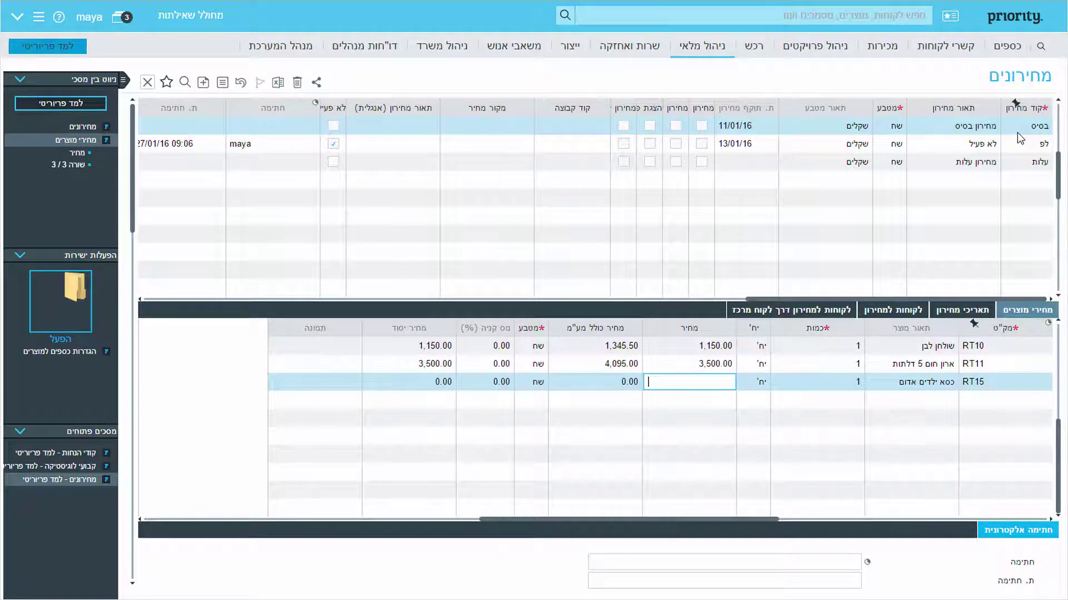
{"action": "key", "text": "Tab"}
{"action": "type", "text": "70"}
{"action": "key", "text": "Tab"}
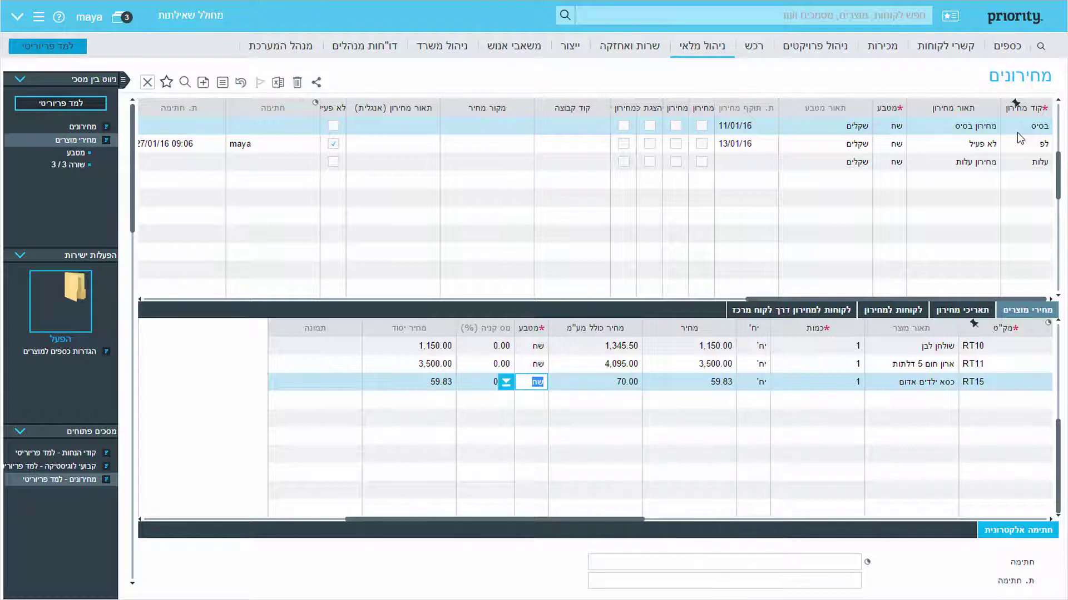
Change the RT15 line's currency to dollars ($)
{"action": "key", "text": "F6"}
{"action": "key", "text": "Down"}
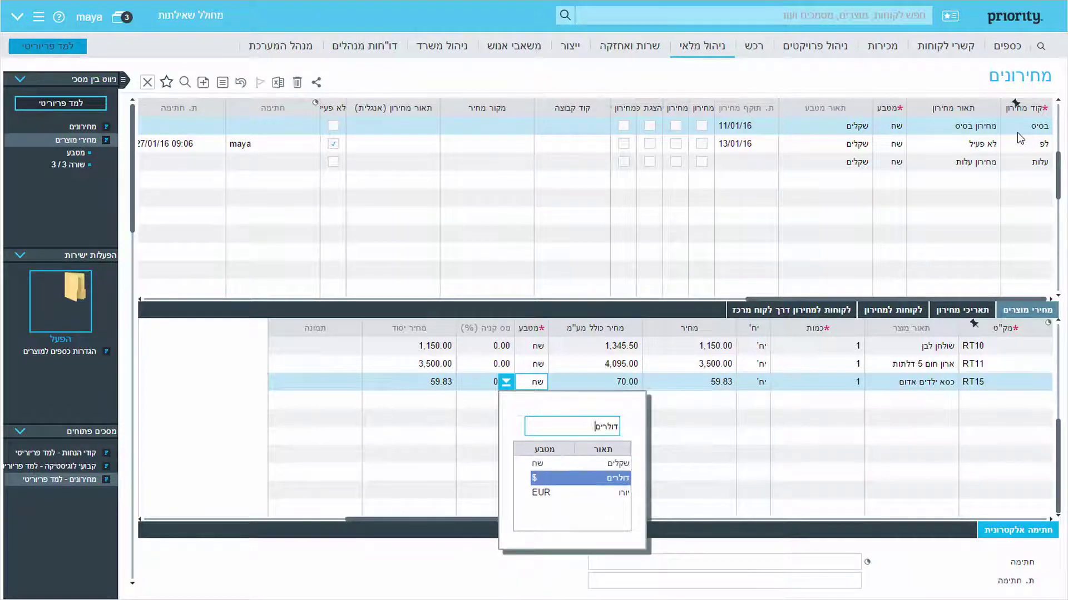
{"action": "key", "text": "Return"}
{"action": "key", "text": "shift+Tab"}
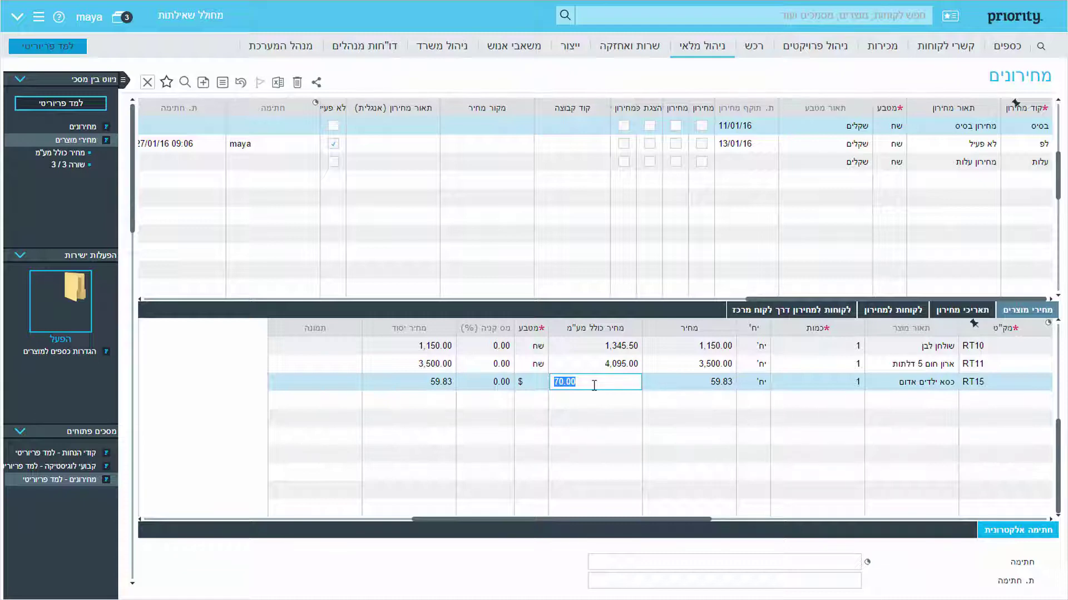
Add a second line for part RT15 with a quantity of 10
{"action": "key", "text": "Down"}
{"action": "type", "text": "RT15"}
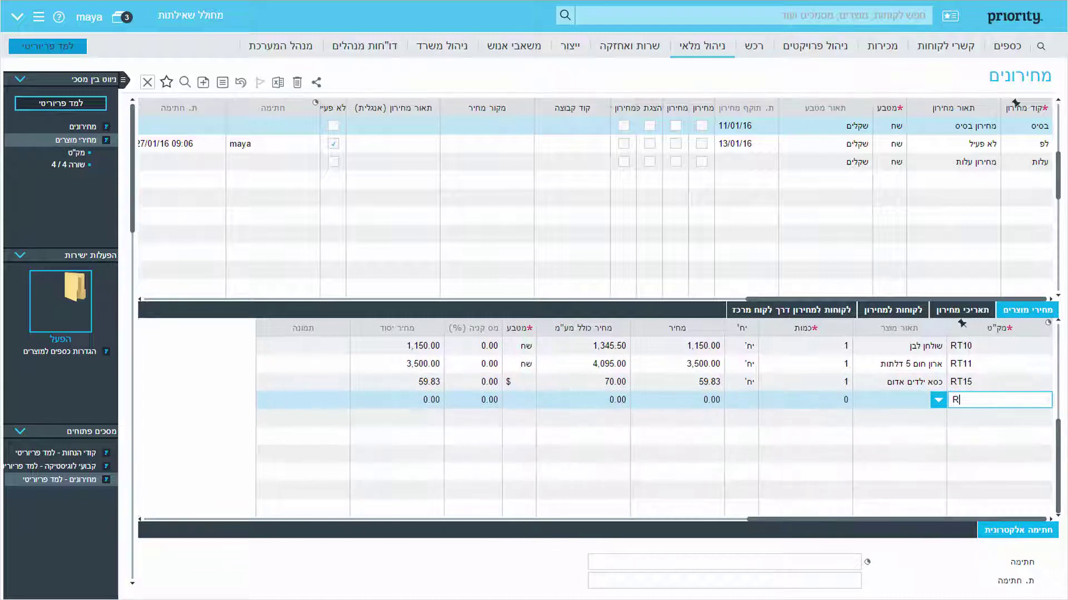
{"action": "key", "text": "Tab"}
{"action": "key", "text": "Tab"}
{"action": "type", "text": "10"}
{"action": "key", "text": "Tab"}
{"action": "key", "text": "Tab"}
{"action": "key", "text": "Tab"}
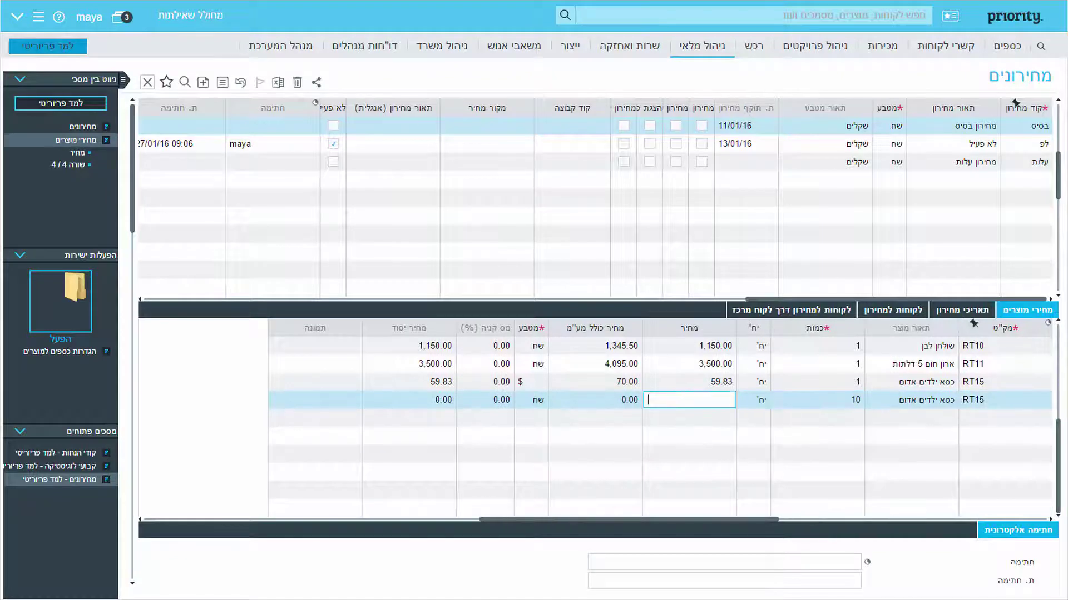
Give the quantity-10 line a price including VAT of 60 and the currency $
{"action": "type", "text": "60"}
{"action": "key", "text": "Tab"}
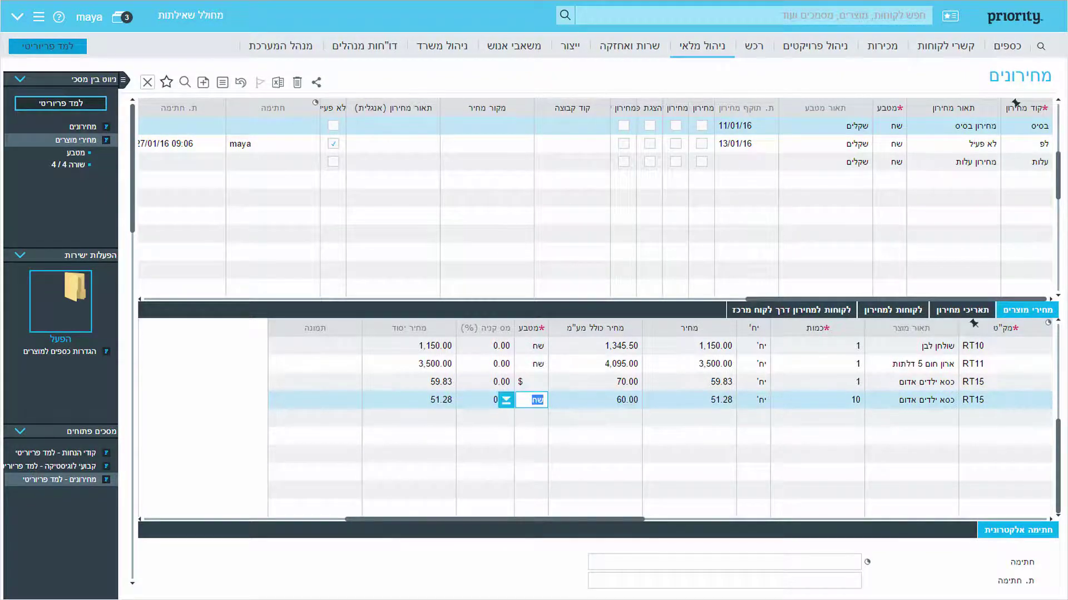
{"action": "type", "text": "$"}
Add a third line for part RT15 with a quantity of 100
{"action": "key", "text": "Down"}
{"action": "type", "text": "RT15"}
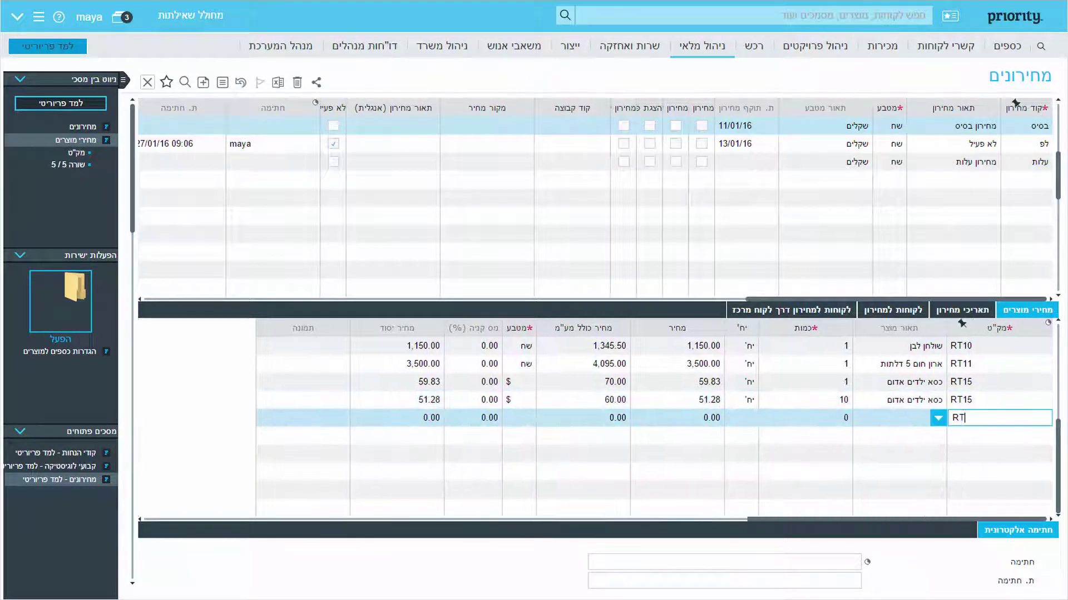
{"action": "key", "text": "Tab"}
{"action": "key", "text": "Tab"}
{"action": "type", "text": "100"}
{"action": "key", "text": "Tab"}
{"action": "key", "text": "Tab"}
{"action": "key", "text": "Tab"}
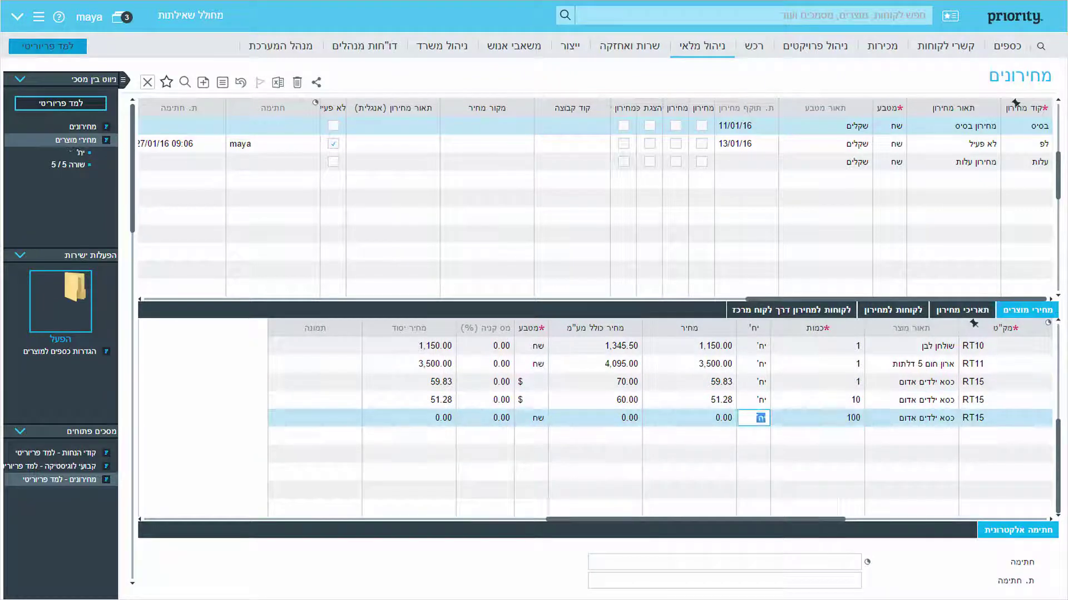
Give the quantity-100 line a price including VAT of 45 and the currency $
{"action": "type", "text": "45"}
{"action": "key", "text": "Tab"}
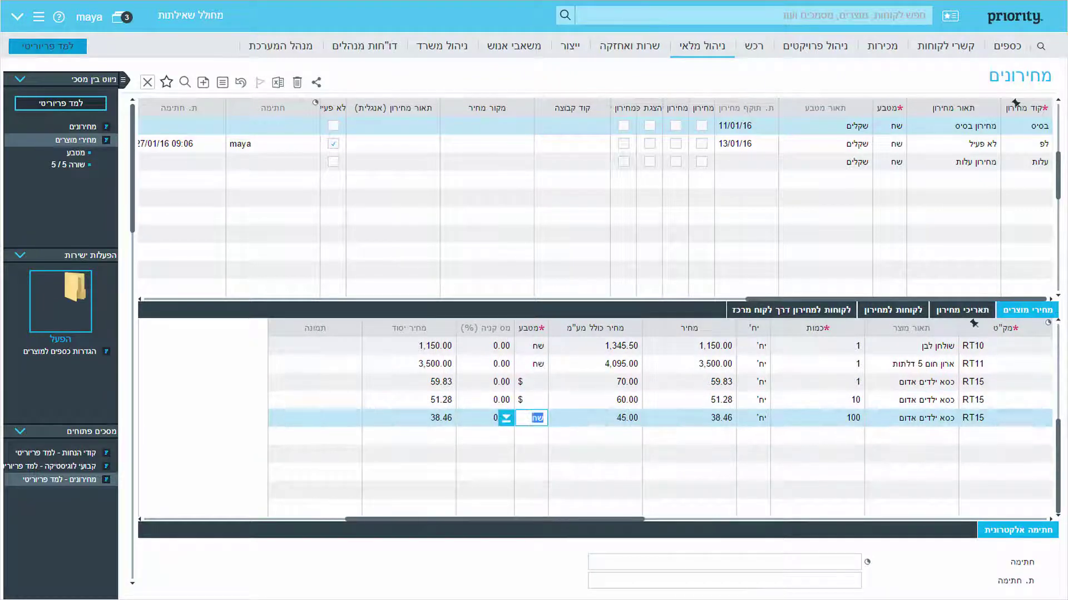
{"action": "type", "text": "$"}
{"action": "key", "text": "shift+Tab"}
{"action": "key", "text": "shift+Tab"}
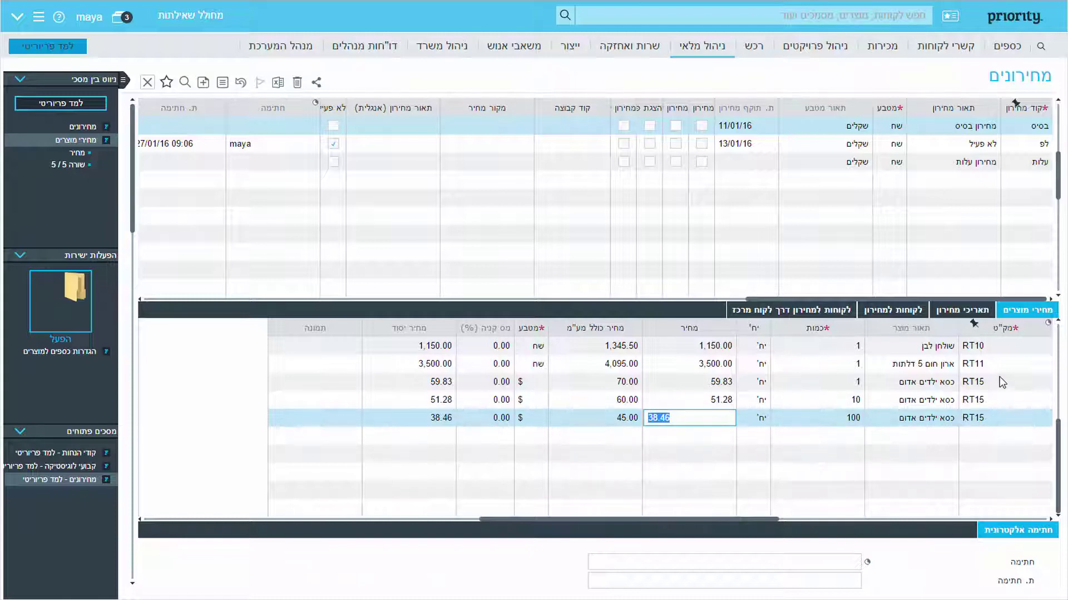
Add a new price list with the code חו"ל and the description מחירון חו"ל
{"action": "left_click", "coordinate": [1027, 180]}
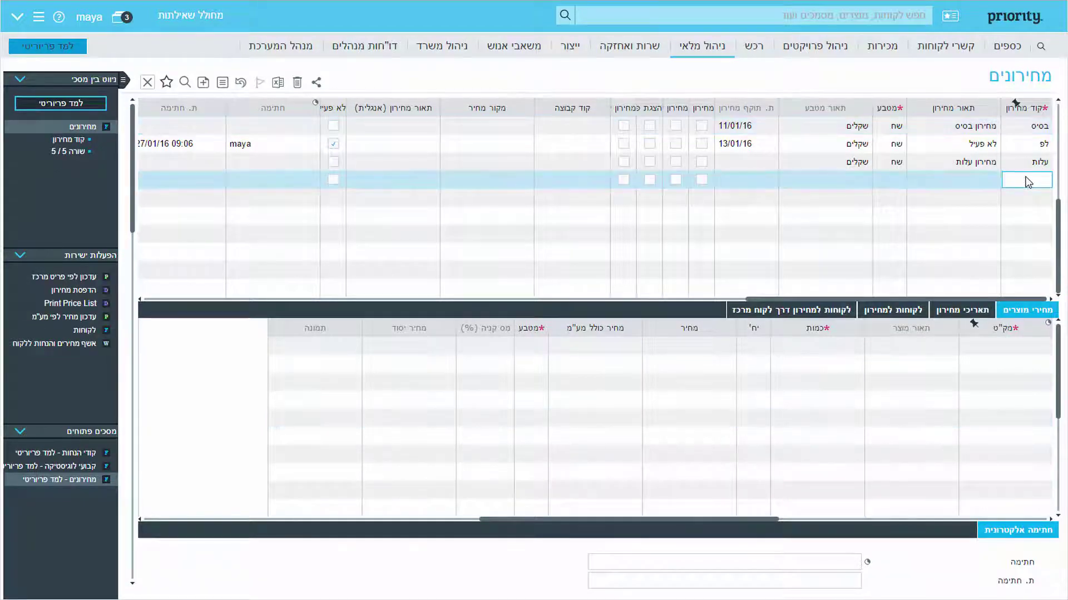
{"action": "type", "text": "חו\"ל"}
{"action": "key", "text": "Tab"}
{"action": "type", "text": "מחירון חו\"ל"}
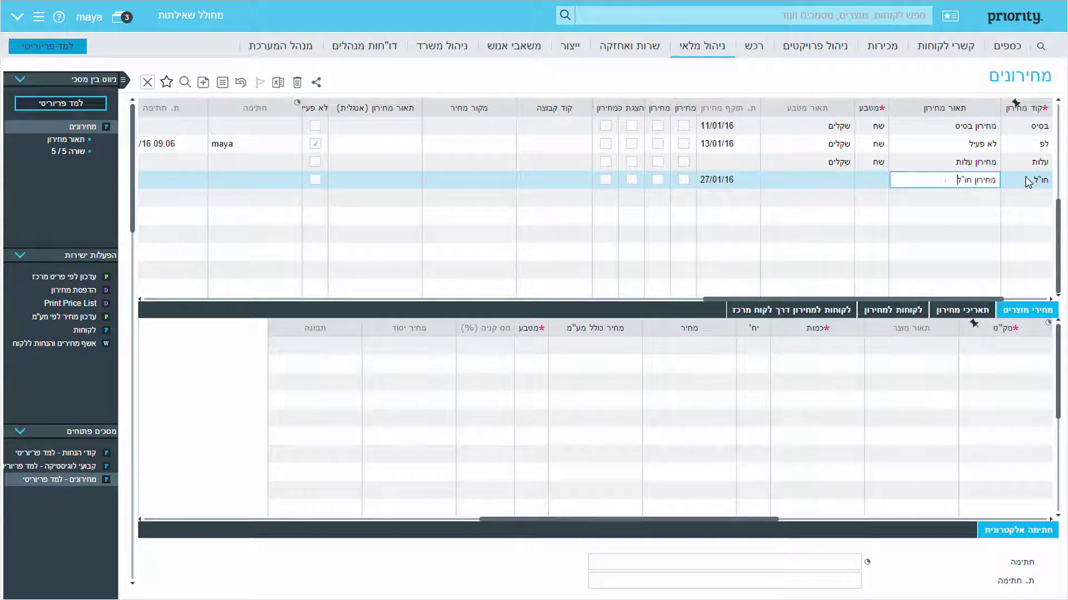
{"action": "key", "text": "Tab"}
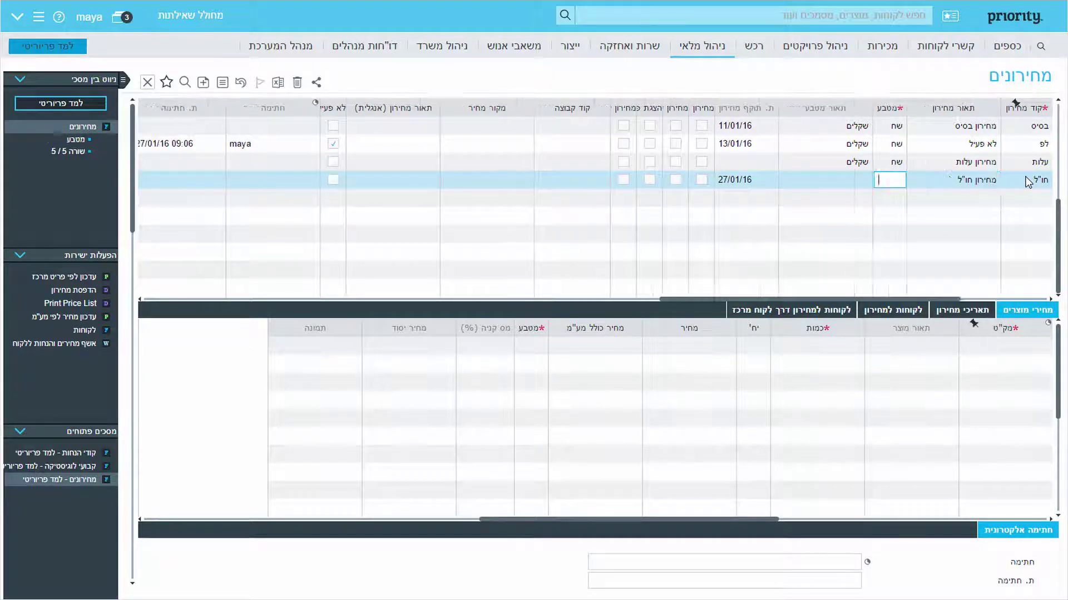
Set the overseas price list's currency to $ and save its row
{"action": "key", "text": "F6"}
{"action": "key", "text": "Down"}
{"action": "key", "text": "Return"}
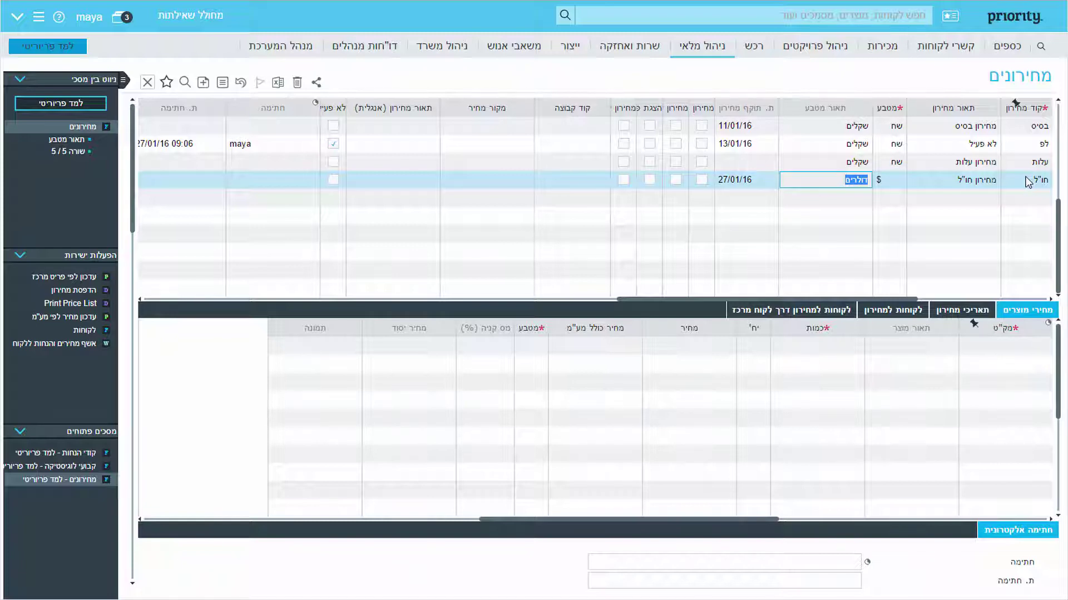
{"action": "left_click", "coordinate": [794, 187]}
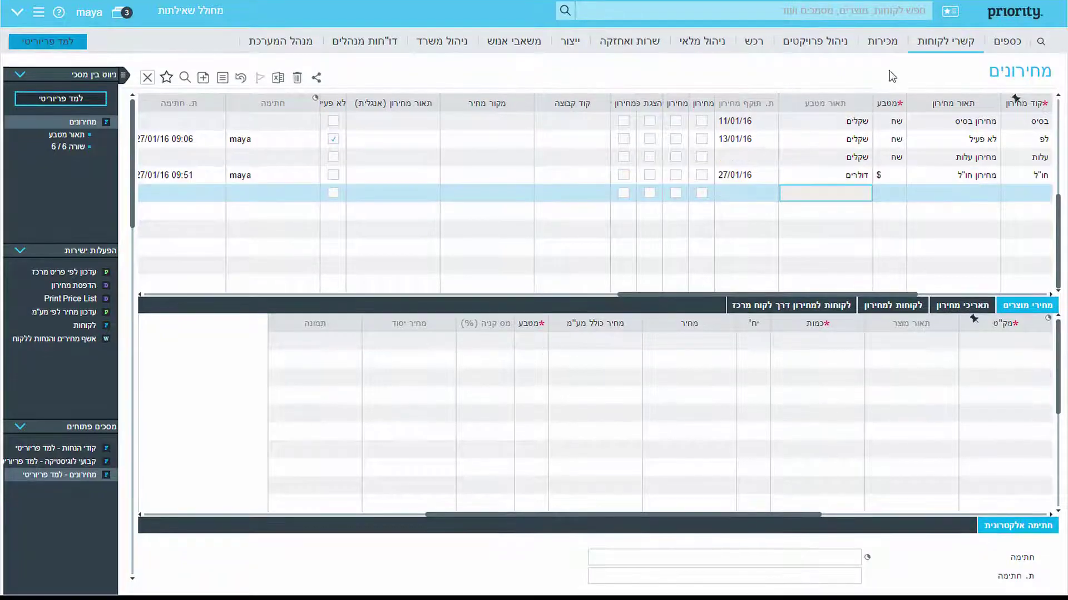
Open the customers form (לקוחות) and retrieve the law-office customer from the customer number list
{"action": "left_click", "coordinate": [917, 45]}
{"action": "left_click", "coordinate": [821, 62]}
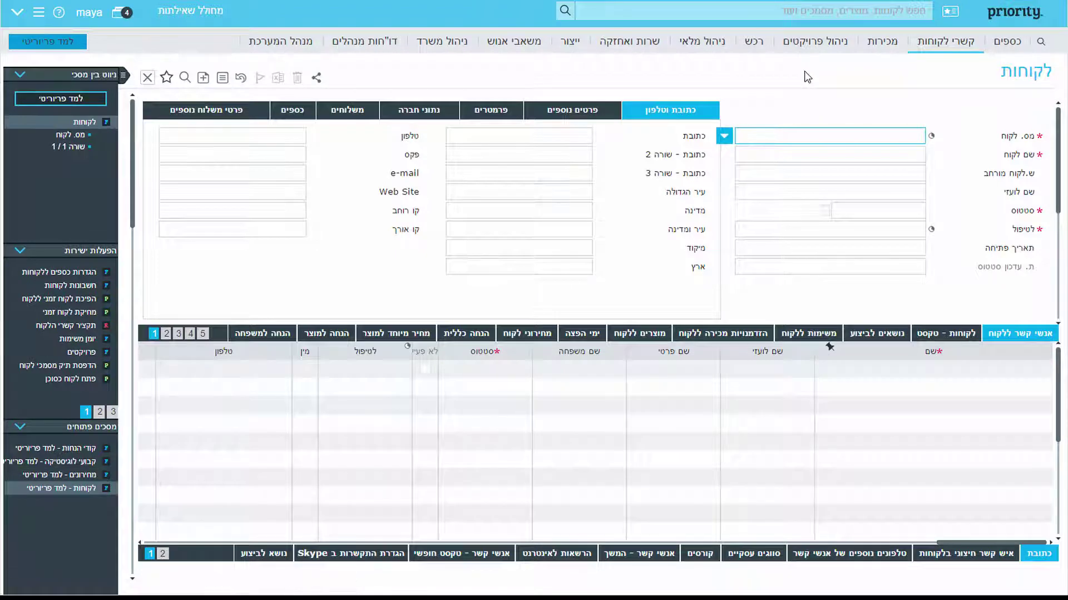
{"action": "key", "text": "F6"}
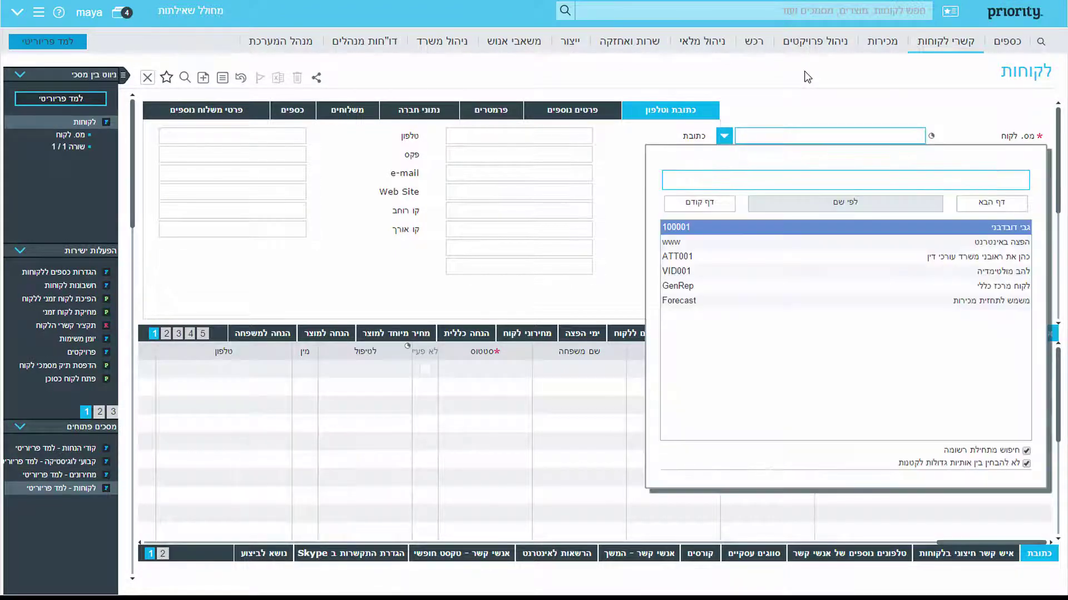
{"action": "key", "text": "Down"}
{"action": "key", "text": "Down"}
{"action": "key", "text": "Return"}
{"action": "key", "text": "Tab"}
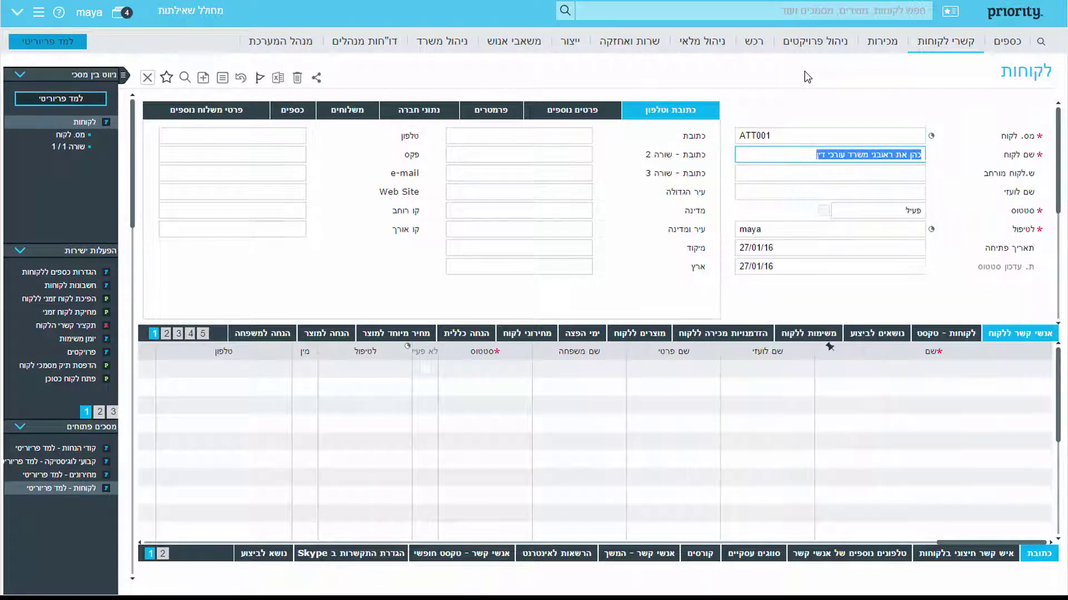
Assign the price list חו"ל to the law-office customer under מחירוני לקוח, and show the customer's additional details
{"action": "left_click", "coordinate": [527, 334]}
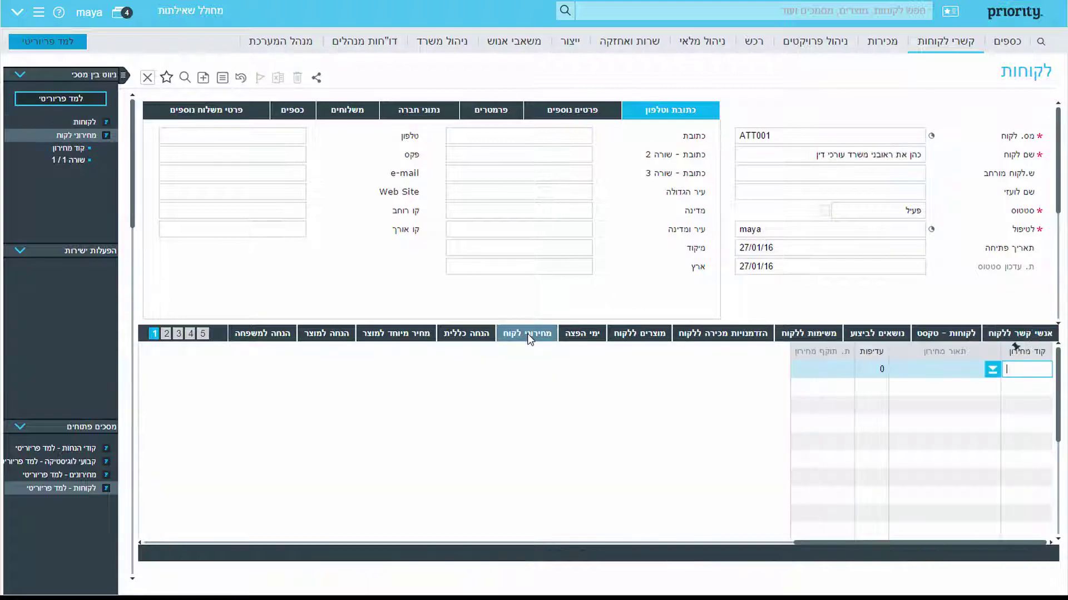
{"action": "key", "text": "F6"}
{"action": "key", "text": "Down"}
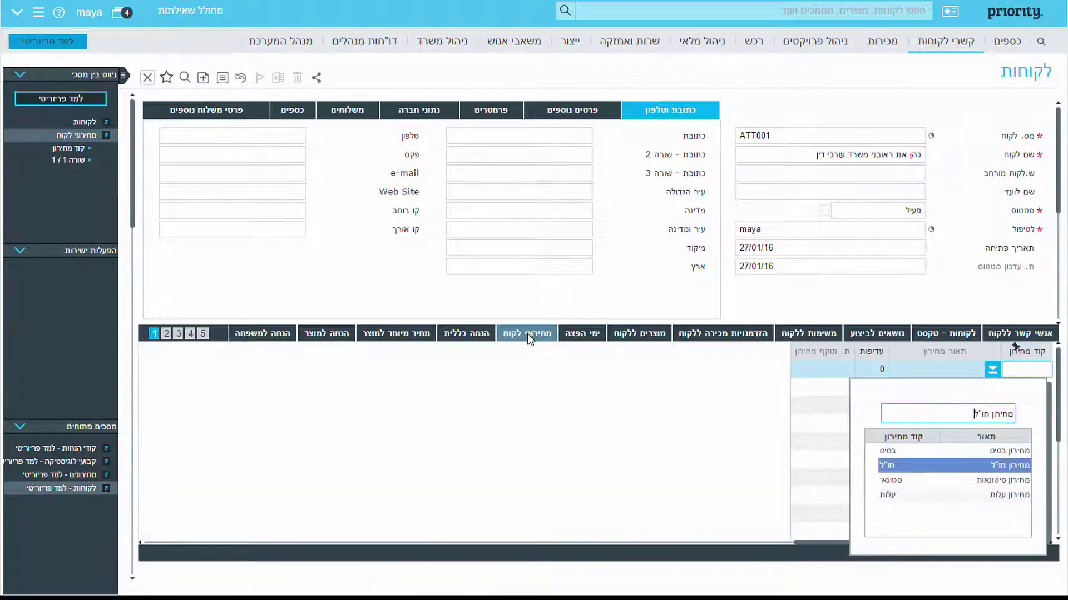
{"action": "key", "text": "Return"}
{"action": "key", "text": "Tab"}
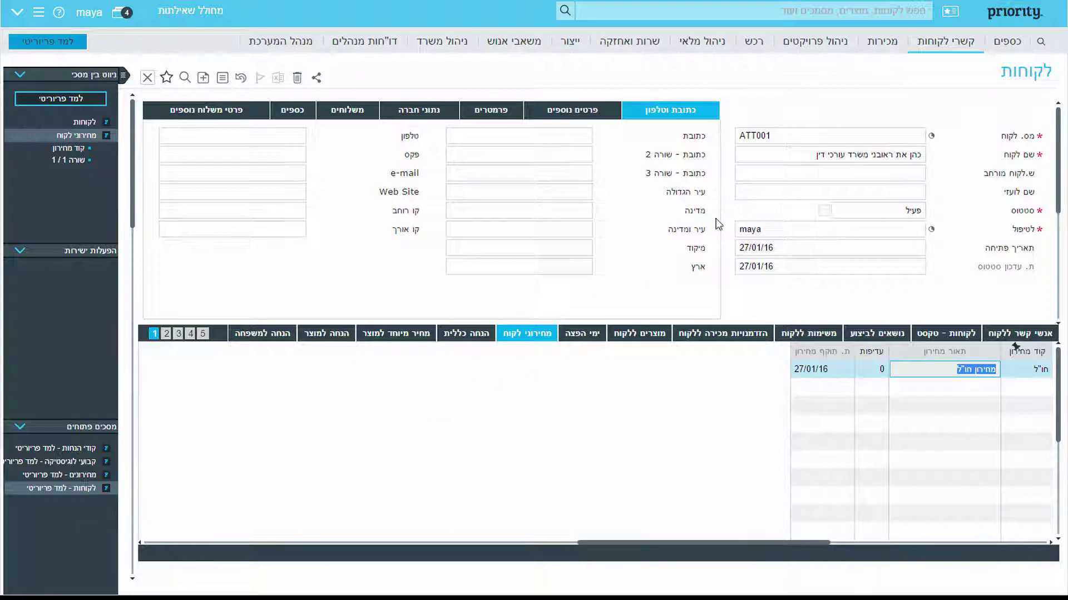
{"action": "left_click", "coordinate": [573, 114]}
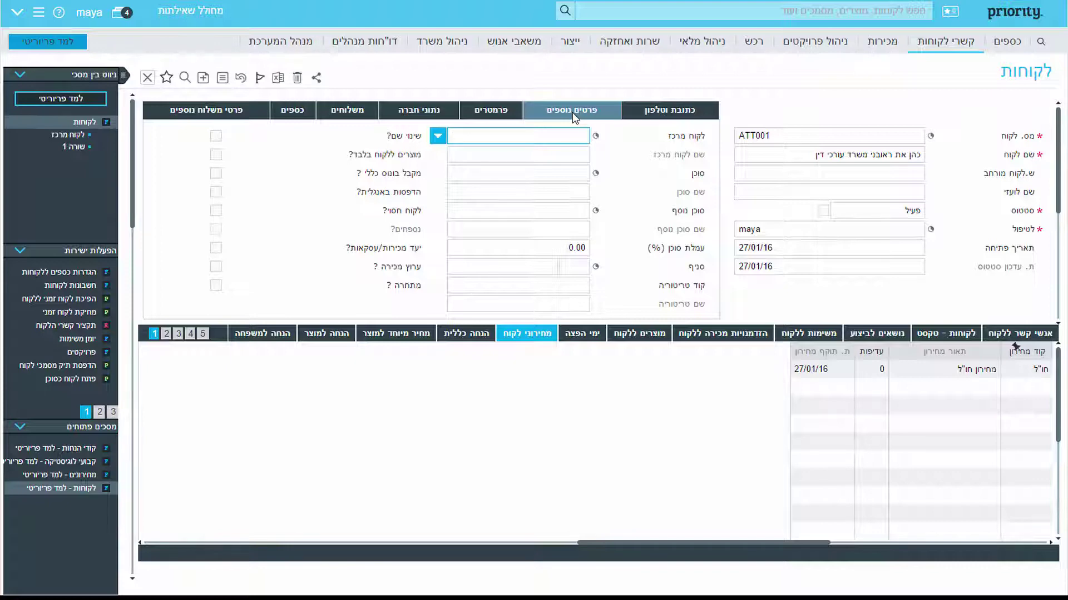
Return to the price lists form and start הוספת פריטים למחירון with חו"ל as the price list code
{"action": "left_click", "coordinate": [78, 474]}
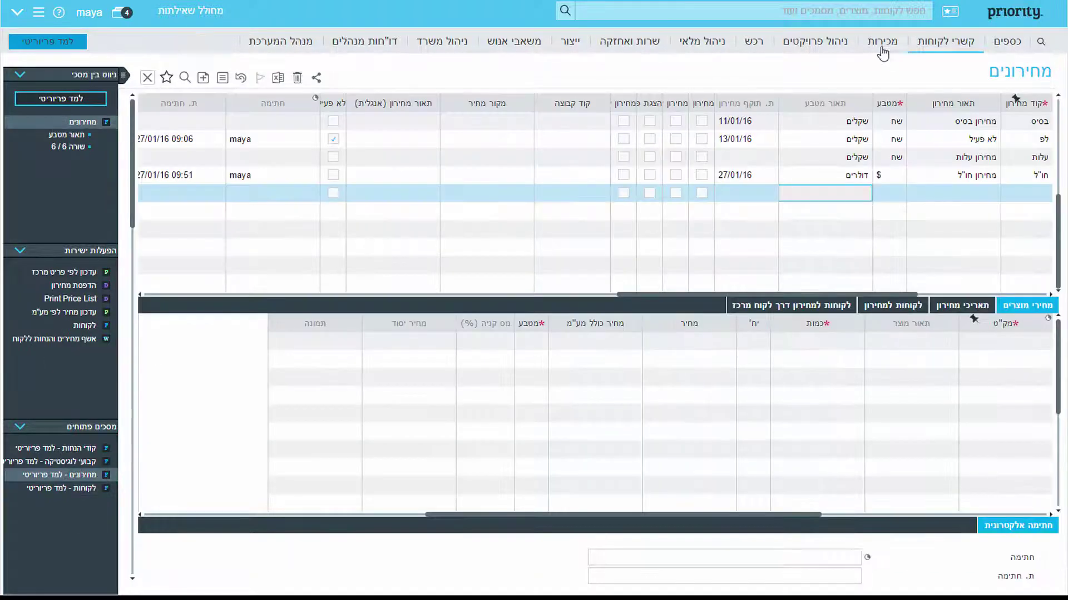
{"action": "left_click", "coordinate": [883, 54]}
{"action": "mouse_move", "coordinate": [871, 96]}
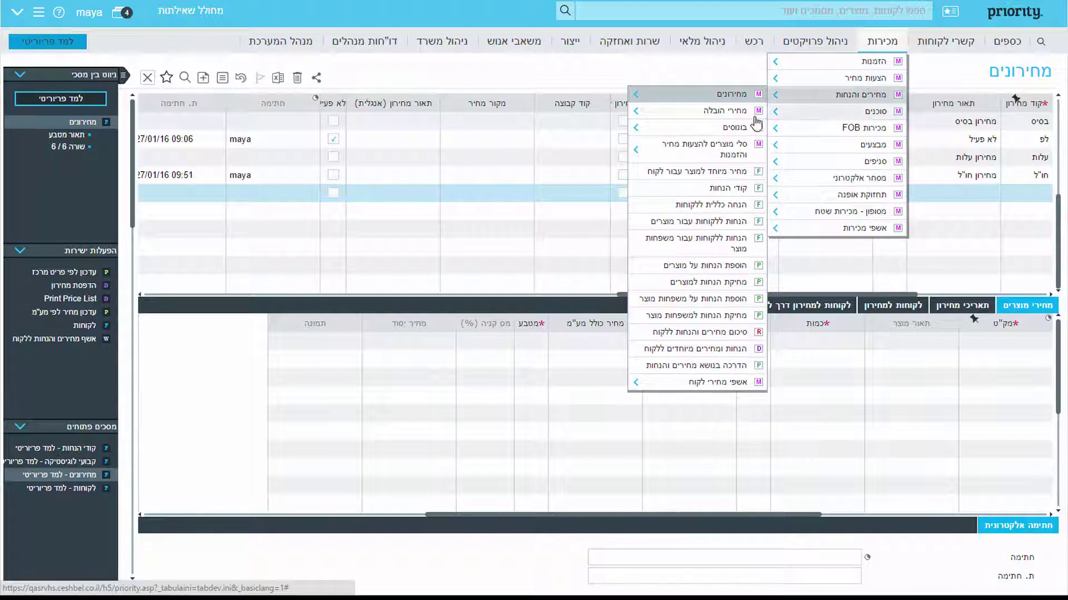
{"action": "mouse_move", "coordinate": [694, 95]}
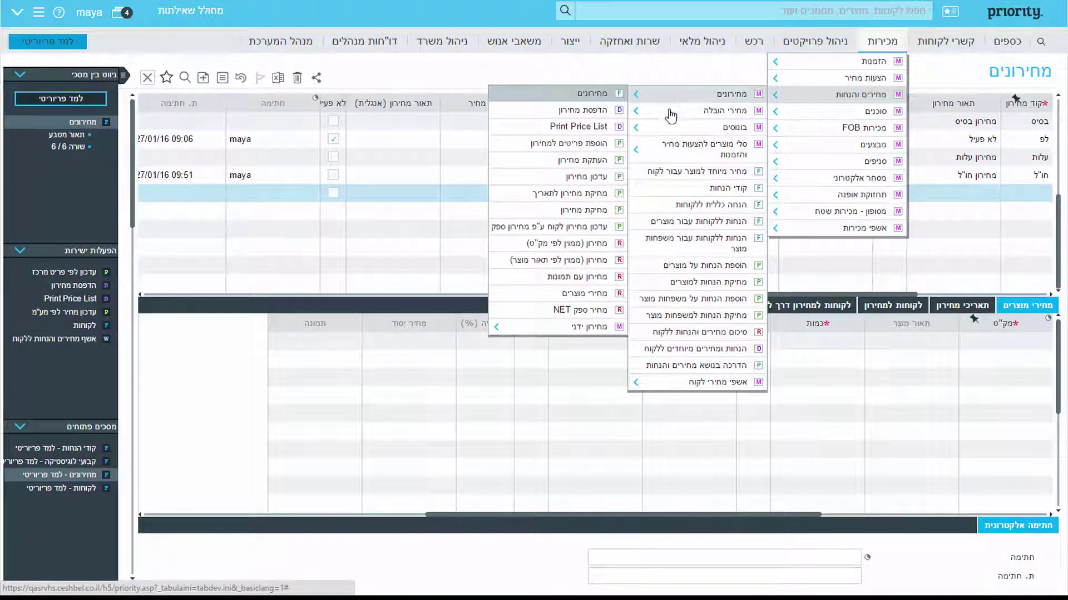
{"action": "left_click", "coordinate": [581, 143]}
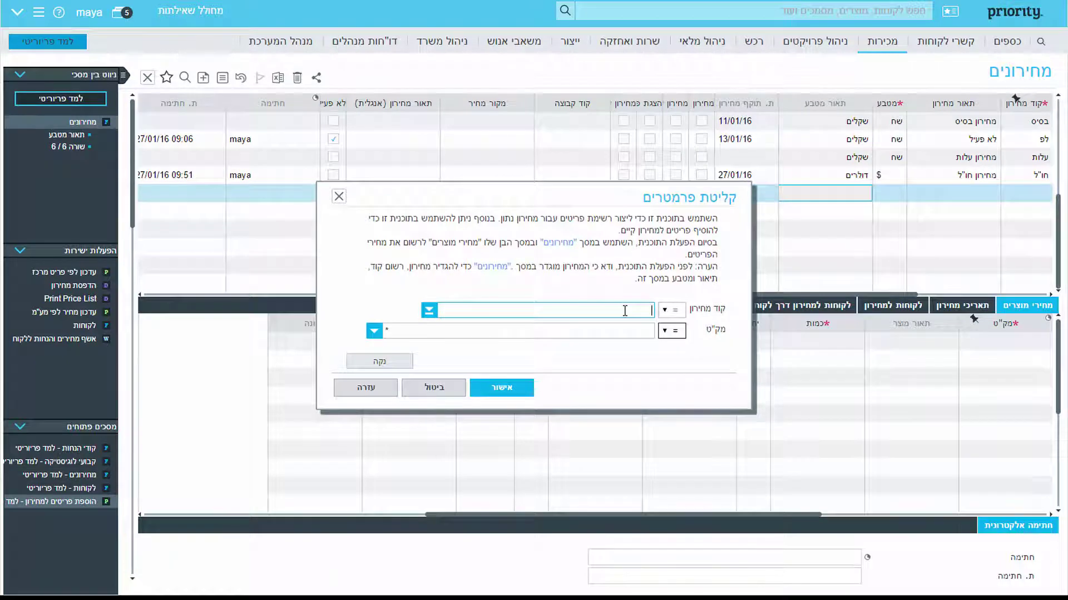
{"action": "key", "text": "F6"}
{"action": "key", "text": "Down"}
{"action": "key", "text": "Down"}
{"action": "key", "text": "Down"}
{"action": "key", "text": "Return"}
Open the part card form from the part number parameter and retrieve all parts matching RT*
{"action": "left_click", "coordinate": [599, 330]}
{"action": "key", "text": "F6"}
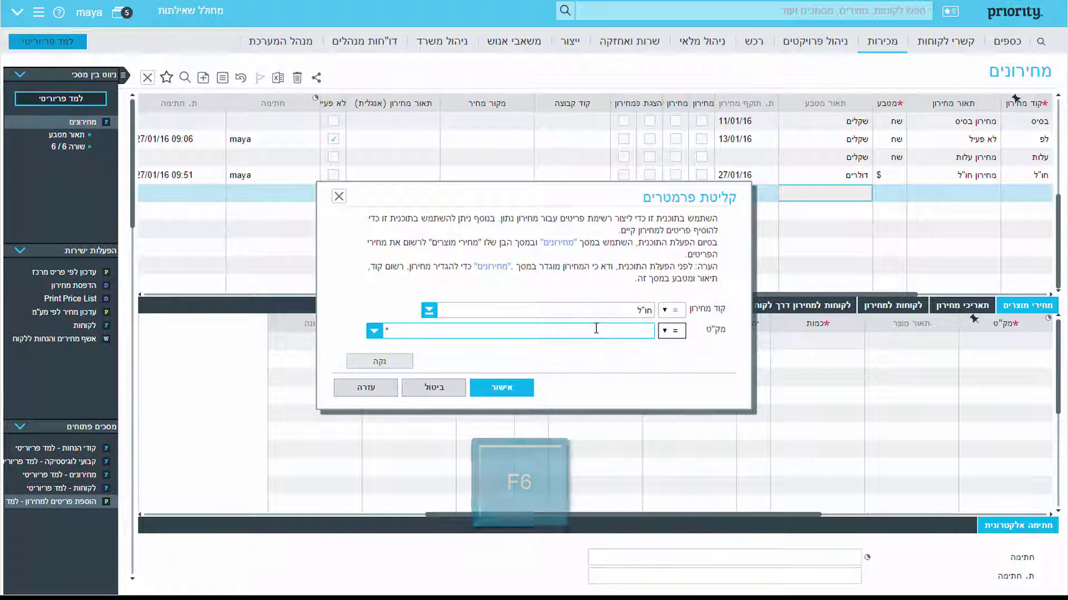
{"action": "key", "text": "Escape"}
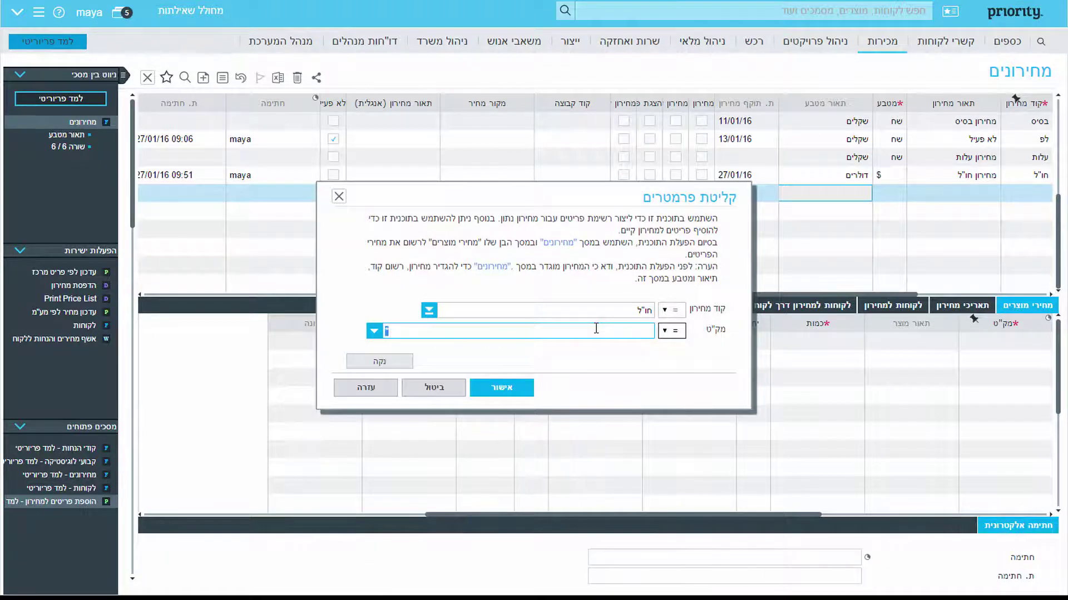
{"action": "key", "text": "F6"}
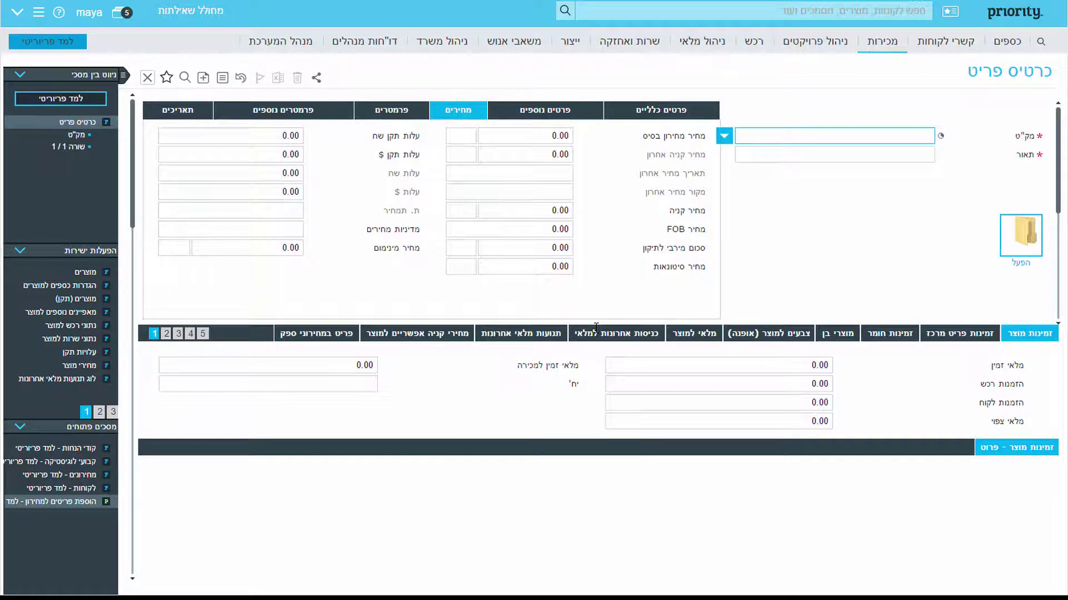
{"action": "key", "text": "F11"}
{"action": "type", "text": "RT10"}
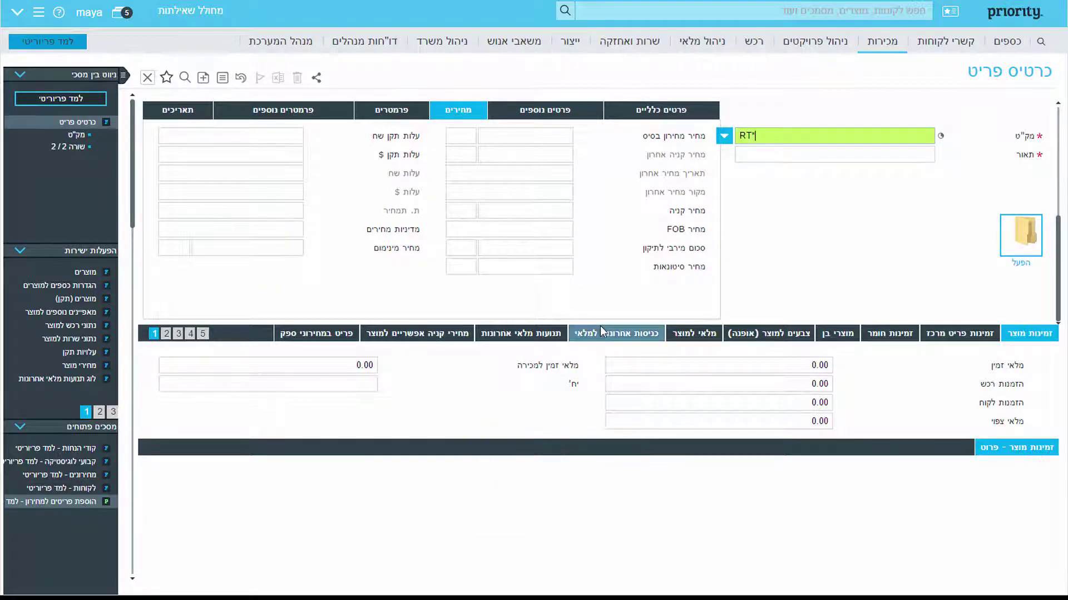
{"action": "key", "text": "Return"}
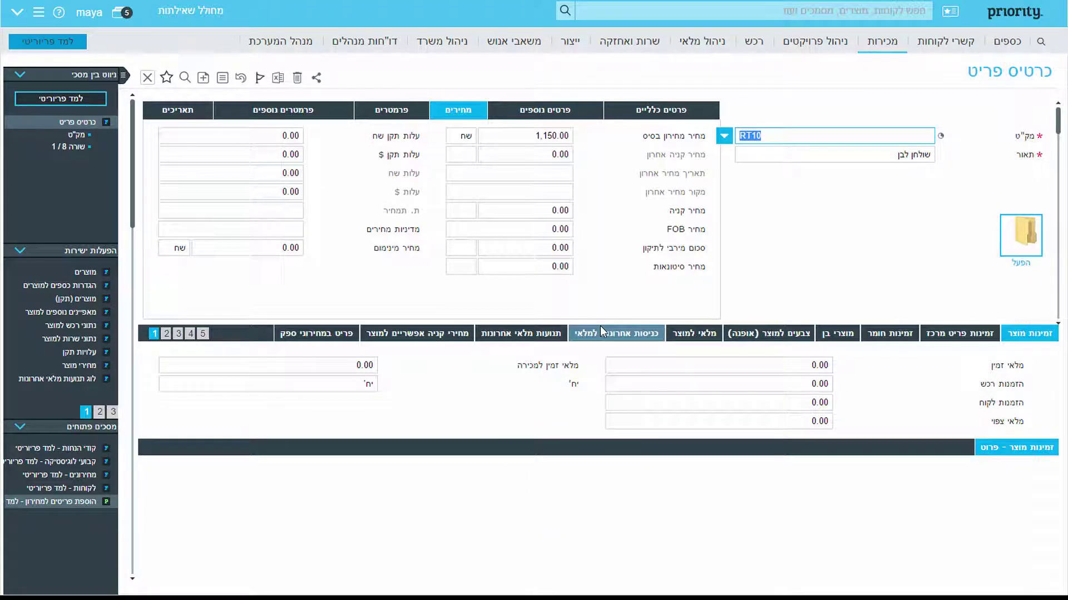
Show the retrieved RT parts as a table, return with this selection and run the program to add them to the overseas price list
{"action": "key", "text": "F4"}
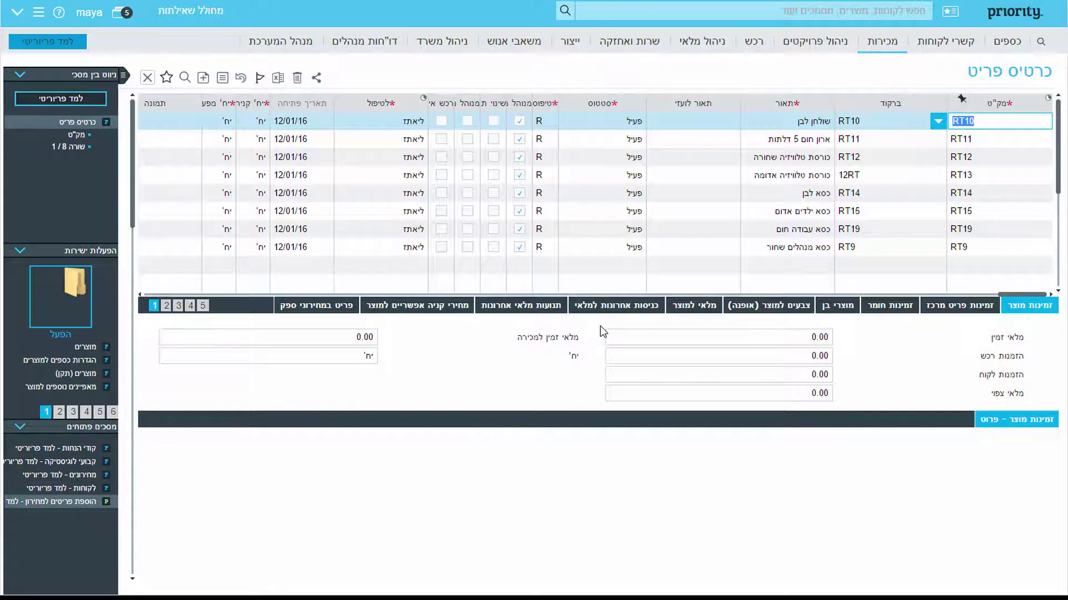
{"action": "key", "text": "Escape"}
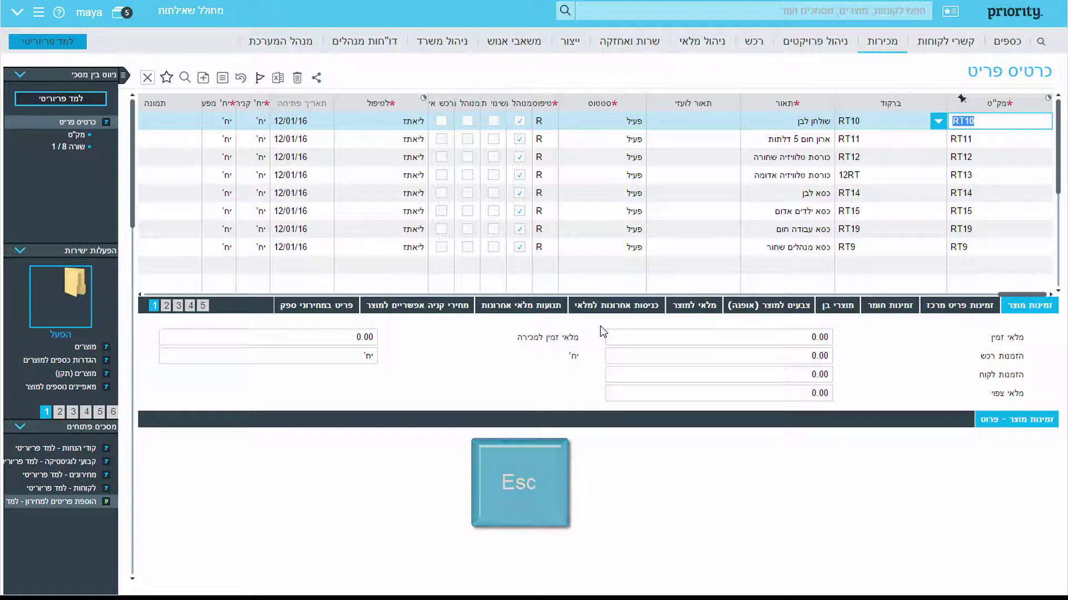
{"action": "left_click", "coordinate": [598, 325]}
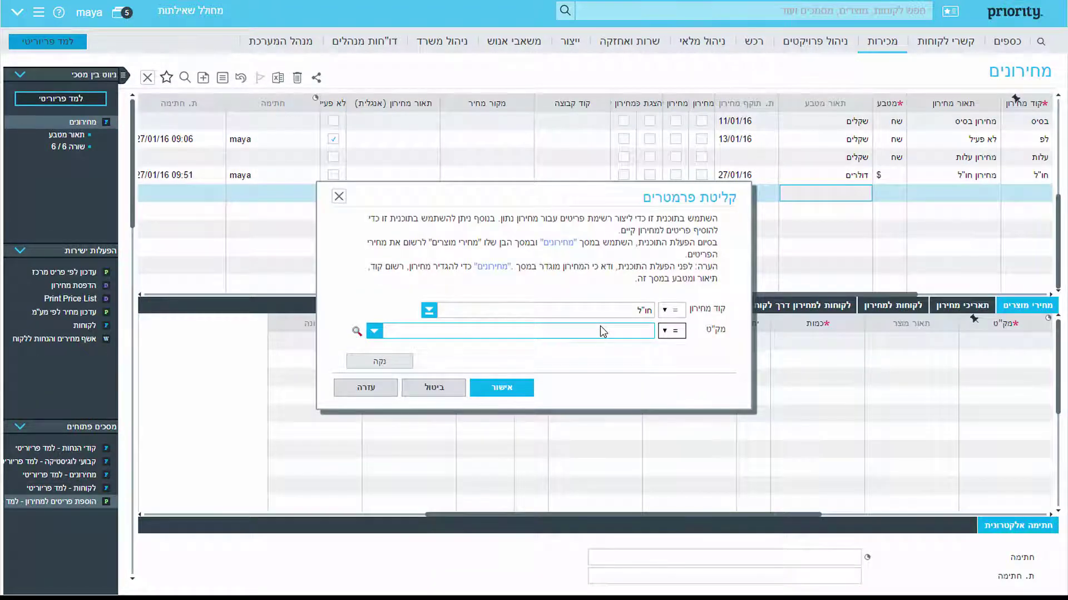
{"action": "key", "text": "Return"}
{"action": "left_click", "coordinate": [581, 327]}
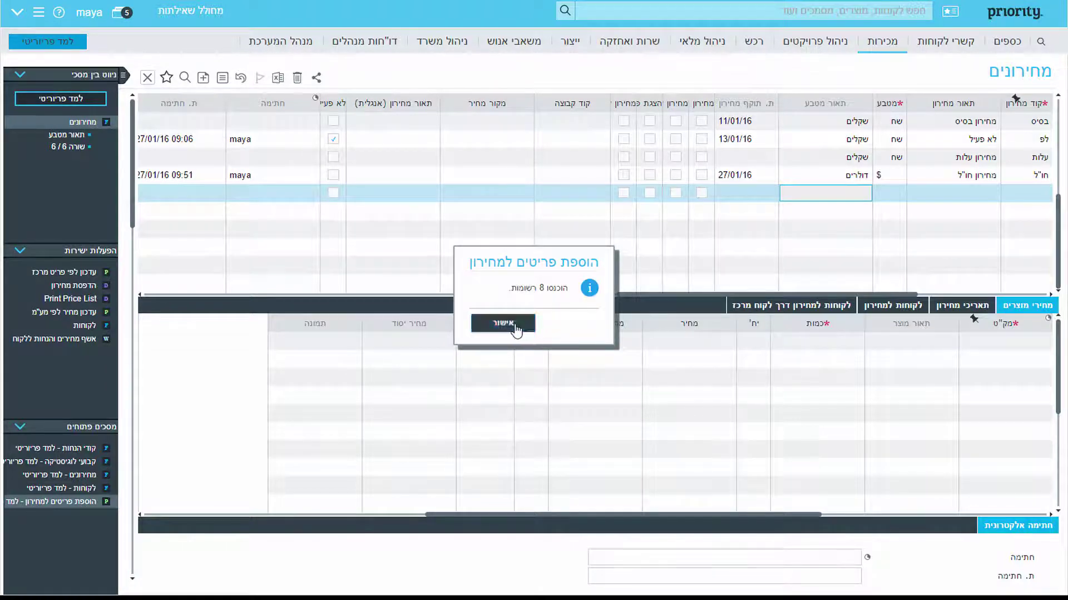
{"action": "left_click", "coordinate": [530, 324]}
Open the part prices of the price list חו"ל and set the price of part RT10 to 300
{"action": "left_click", "coordinate": [1016, 171]}
{"action": "left_click", "coordinate": [1006, 358]}
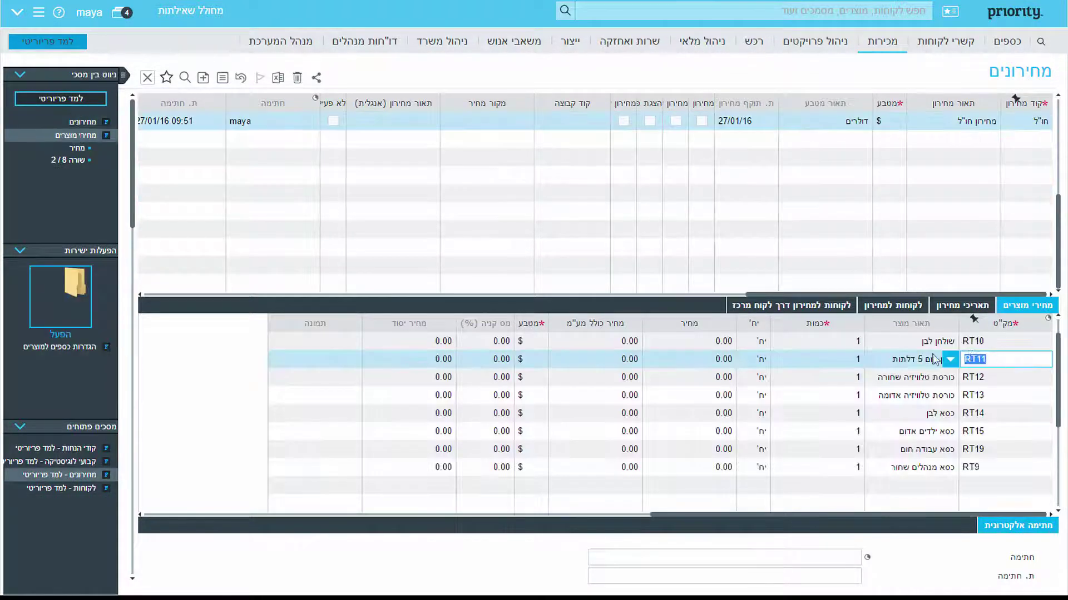
{"action": "left_click", "coordinate": [667, 341]}
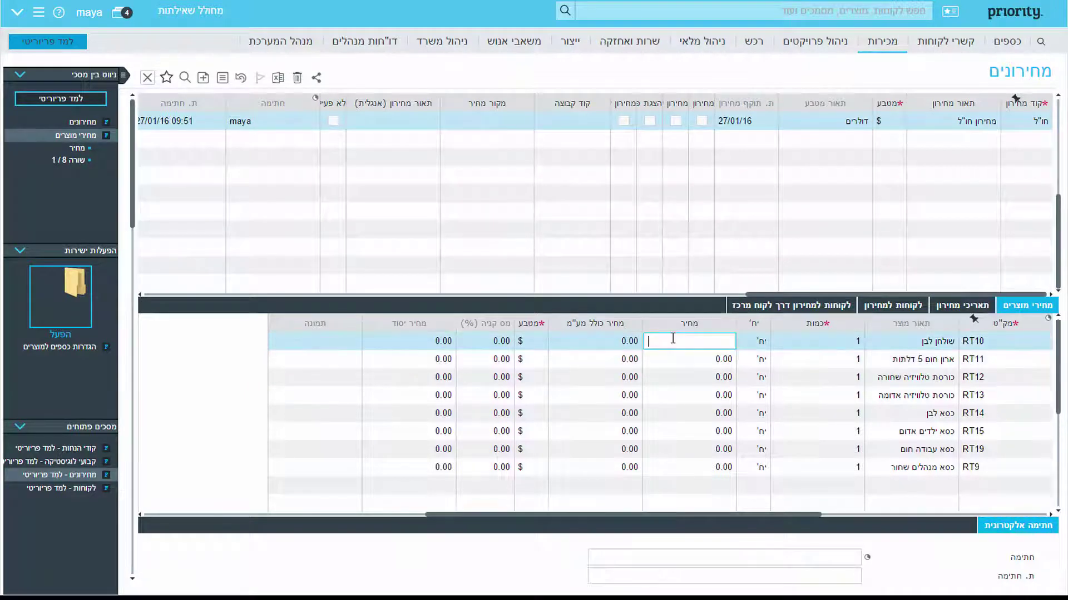
{"action": "type", "text": "300"}
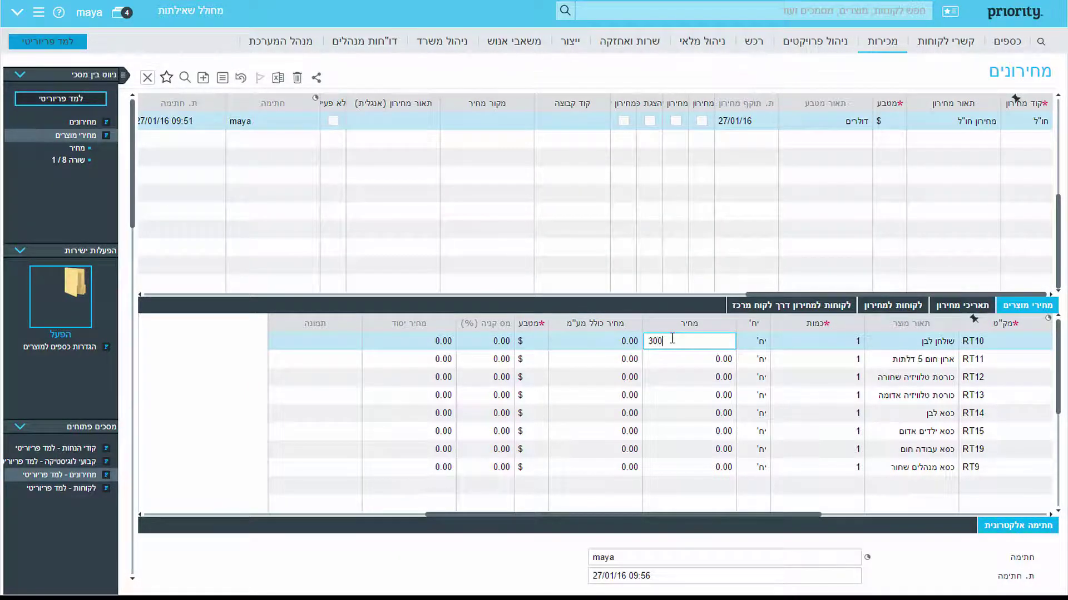
{"action": "key", "text": "Down"}
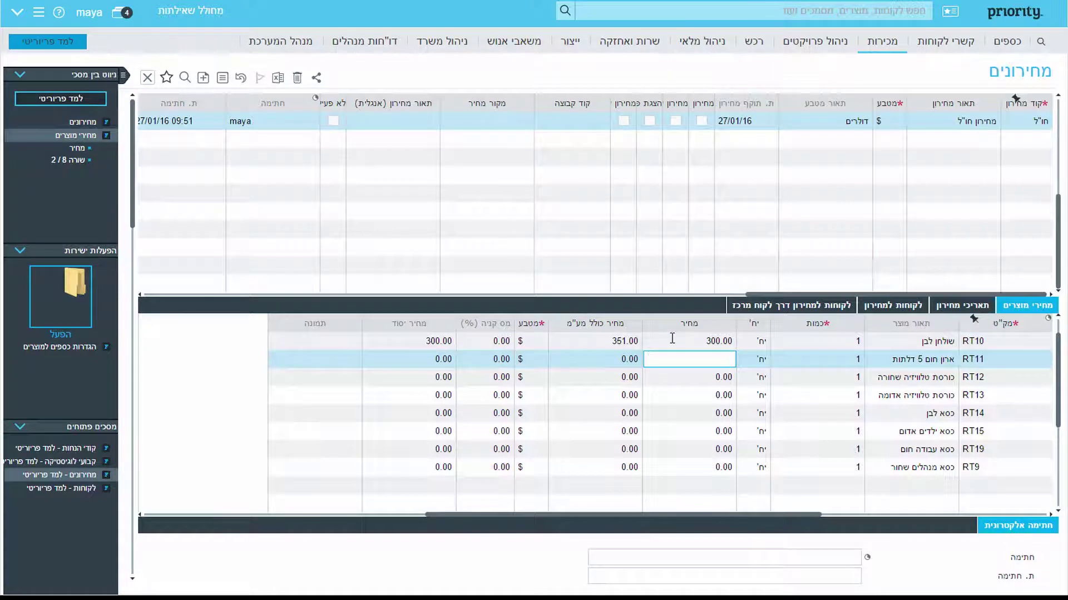
Start העתקת מחירון with the base price list as the source, using its version dated 11/01/16
{"action": "left_click", "coordinate": [947, 122]}
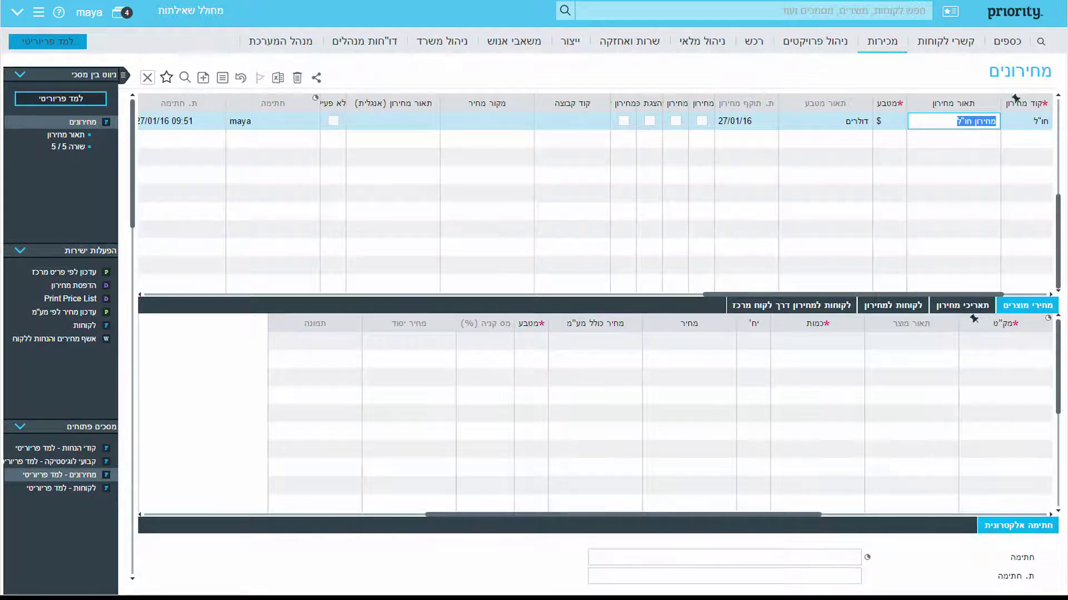
{"action": "left_click", "coordinate": [881, 47]}
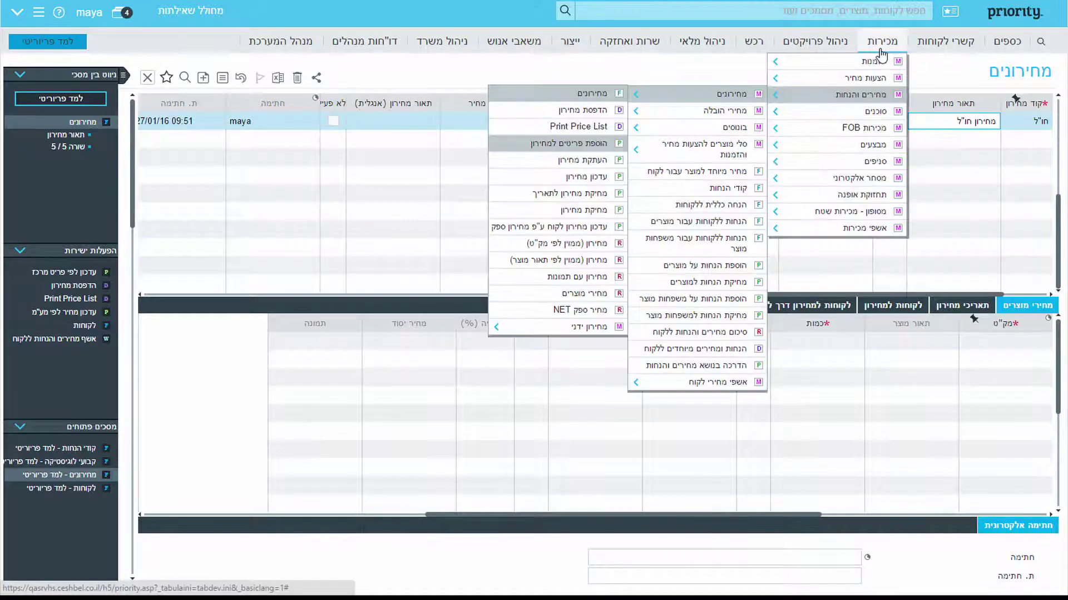
{"action": "left_click", "coordinate": [577, 162]}
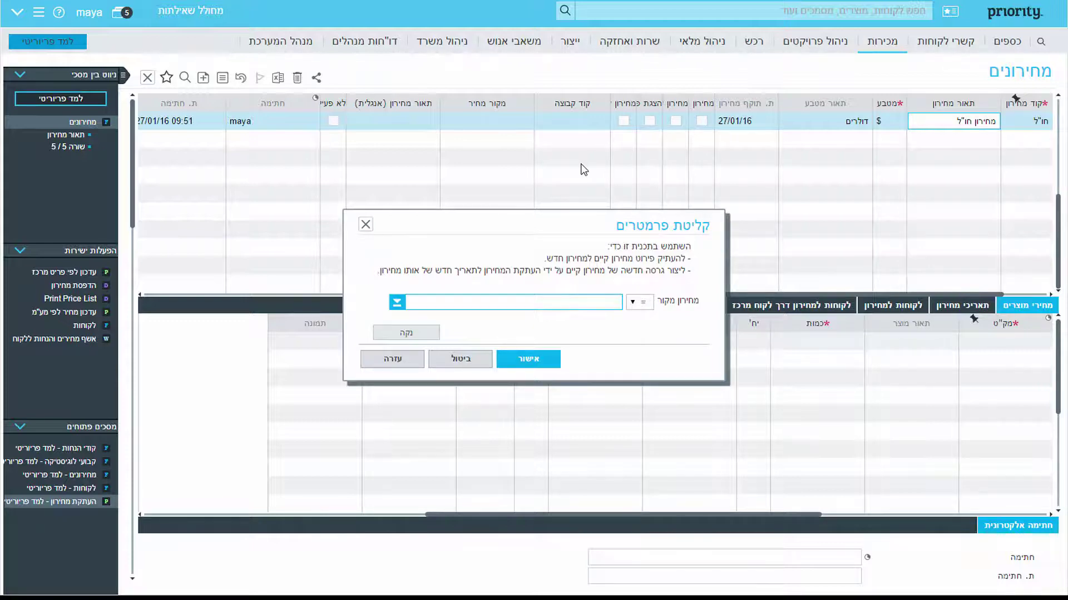
{"action": "key", "text": "Down"}
{"action": "key", "text": "Return"}
{"action": "key", "text": "Return"}
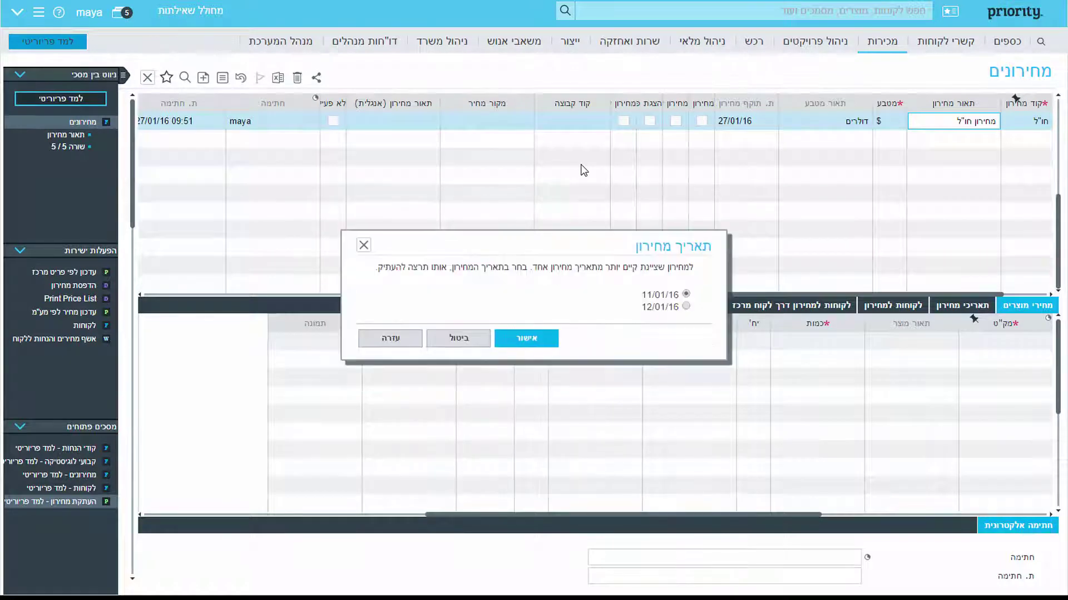
{"action": "left_click", "coordinate": [544, 340]}
Set the base price list as the copy target with target date 01/02/16 and run the copy
{"action": "key", "text": "Down"}
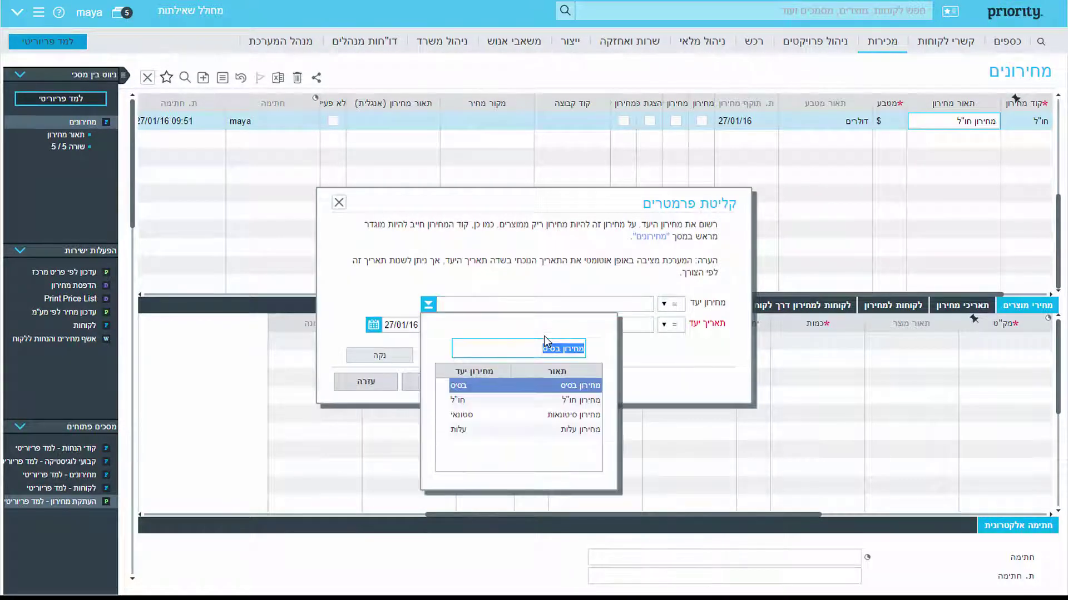
{"action": "key", "text": "Return"}
{"action": "key", "text": "Tab"}
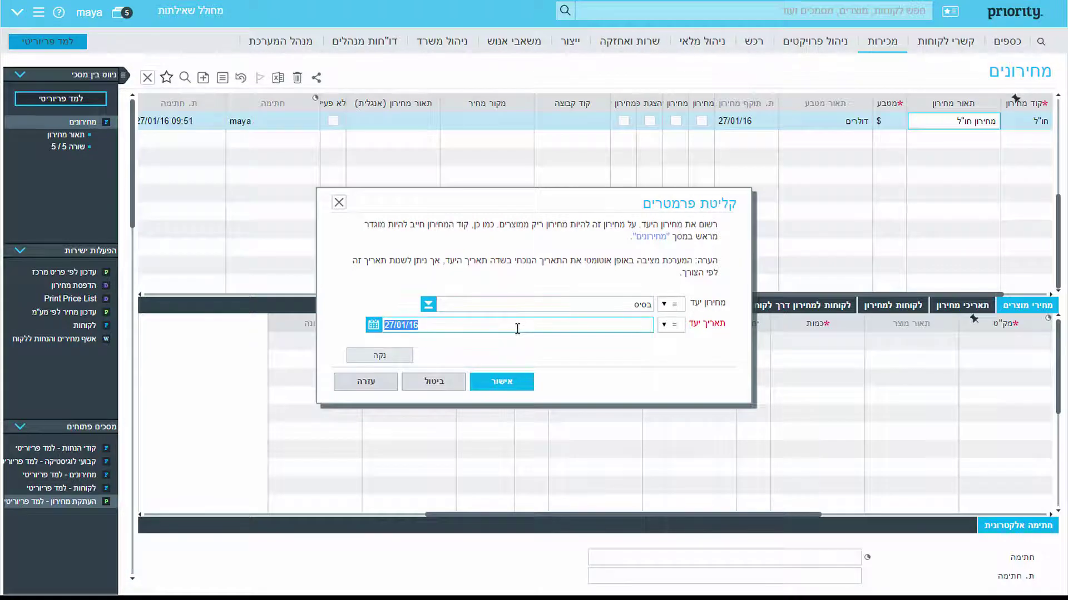
{"action": "type", "text": "01/02/16"}
{"action": "left_click", "coordinate": [509, 382]}
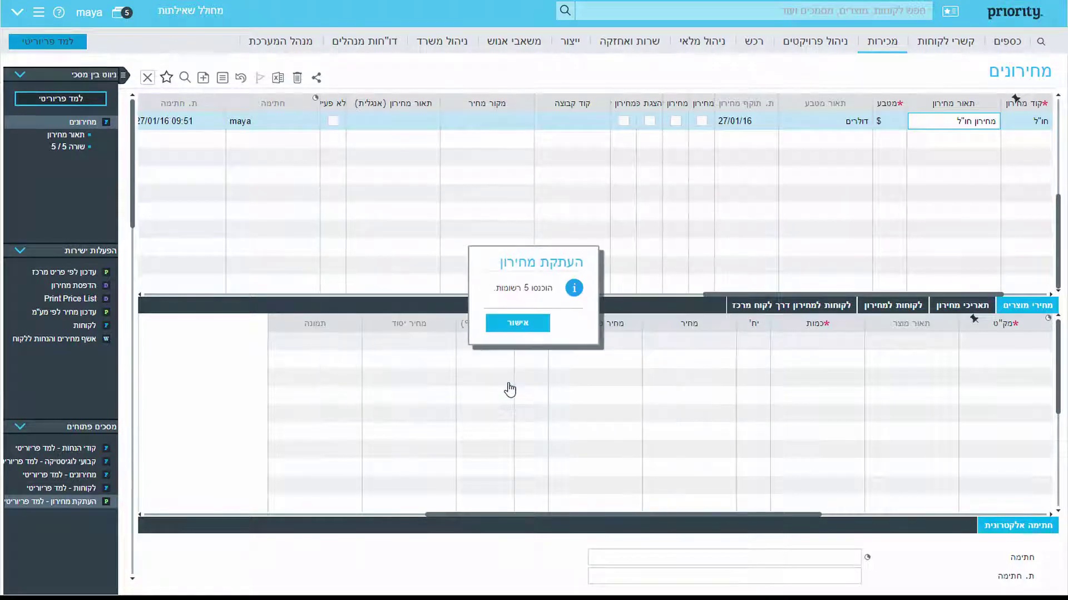
{"action": "left_click", "coordinate": [517, 324]}
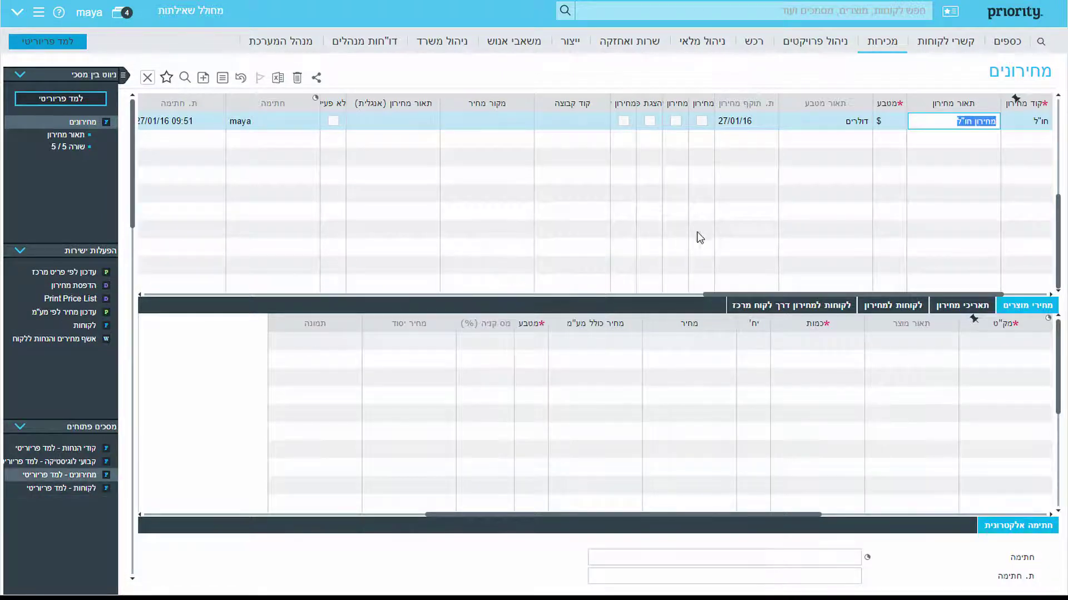
Start עדכון מחירון for the base price list, updating and rounding prices including VAT, with a percentage of 5
{"action": "left_click", "coordinate": [881, 41]}
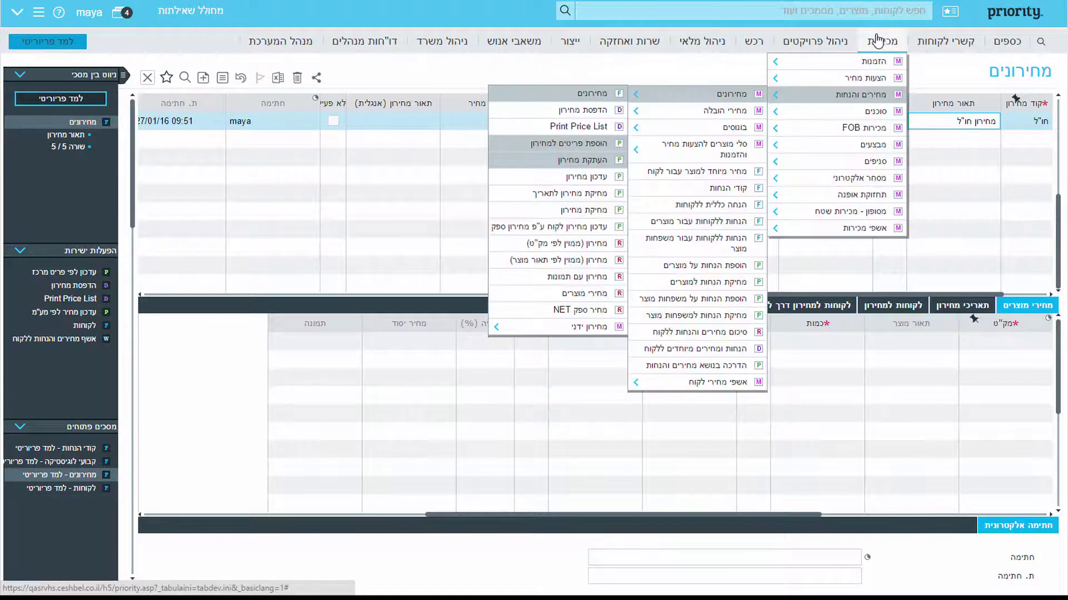
{"action": "left_click", "coordinate": [589, 177]}
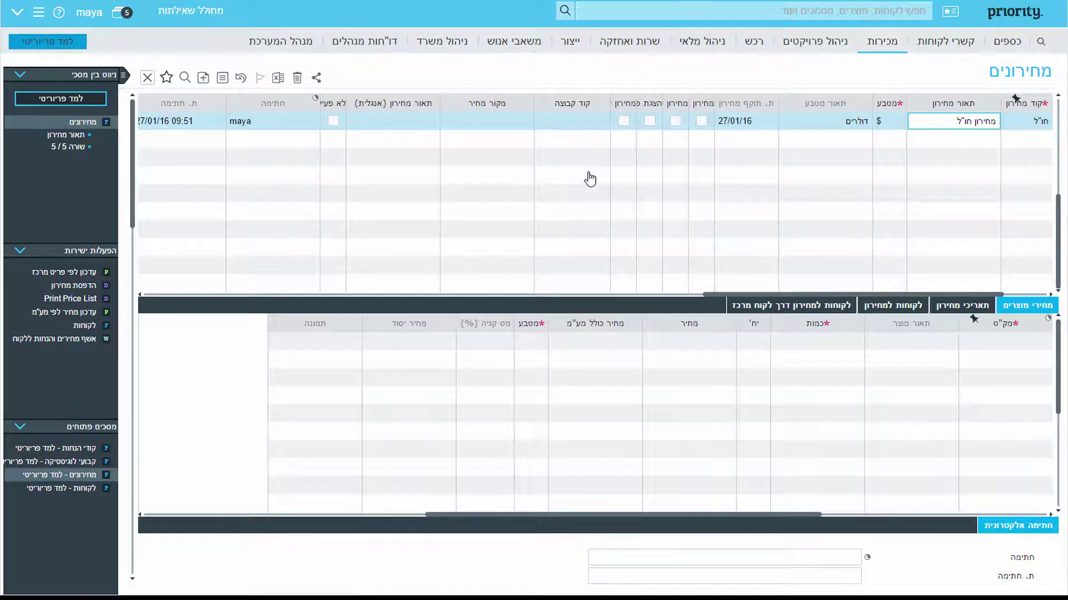
{"action": "key", "text": "F6"}
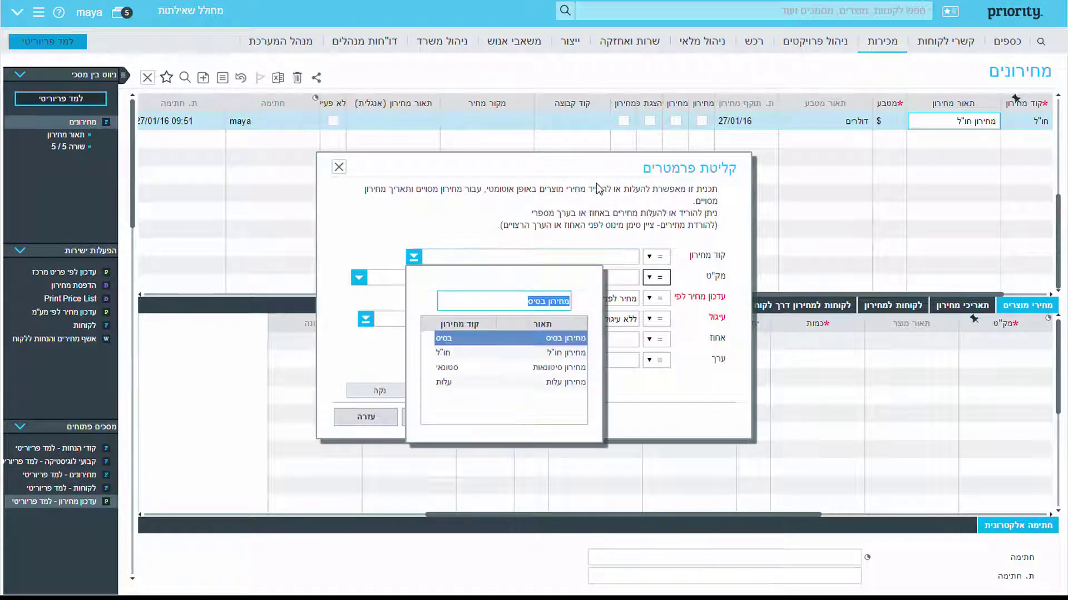
{"action": "key", "text": "Return"}
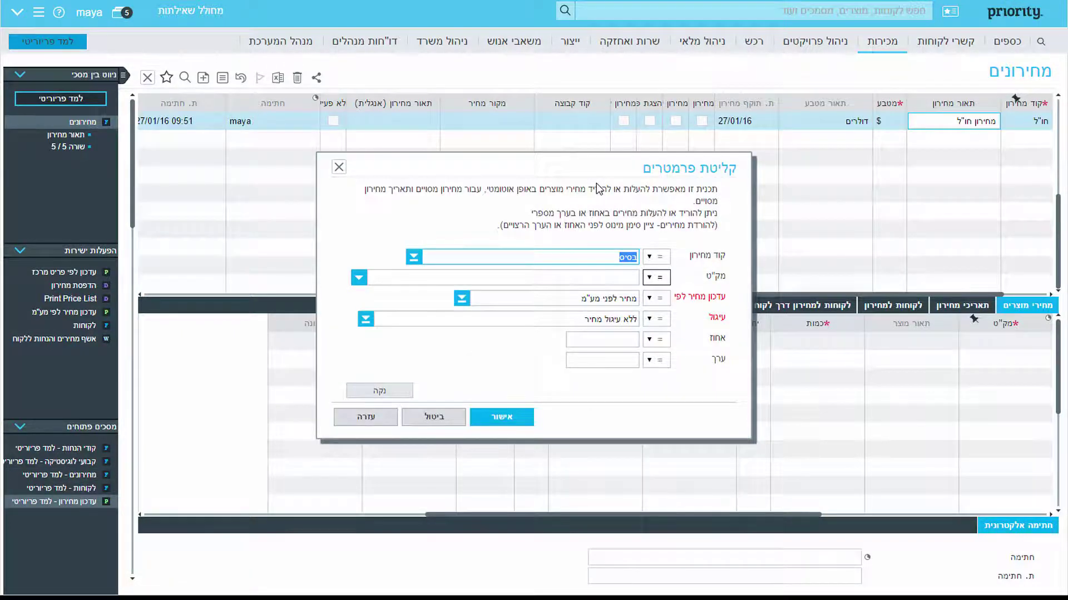
{"action": "left_click", "coordinate": [581, 342]}
{"action": "type", "text": "5"}
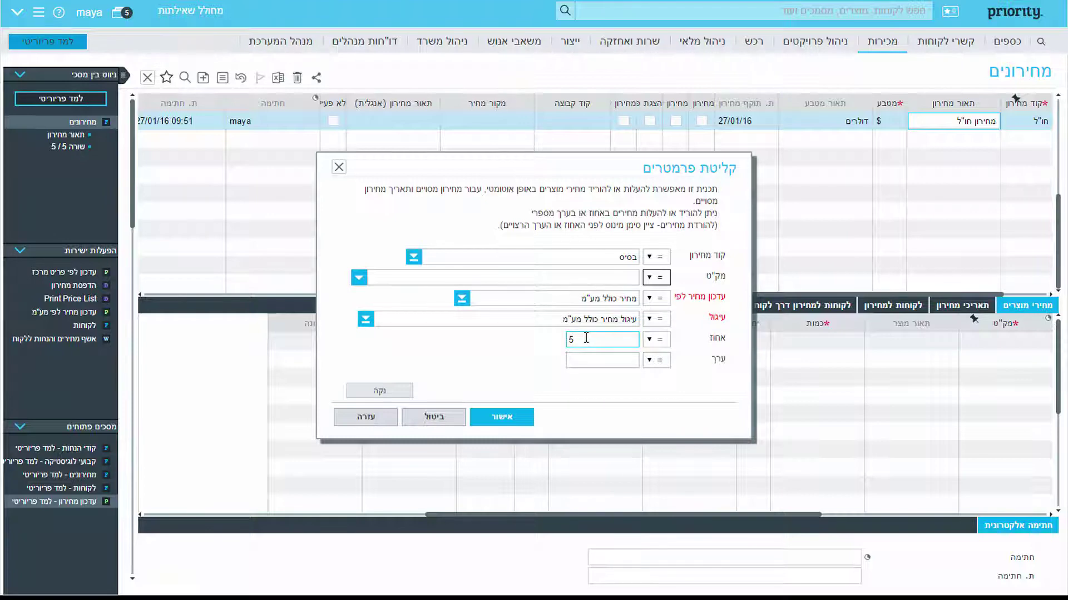
Run the price update on the base list's version dated 01/02/16
{"action": "left_click", "coordinate": [524, 423]}
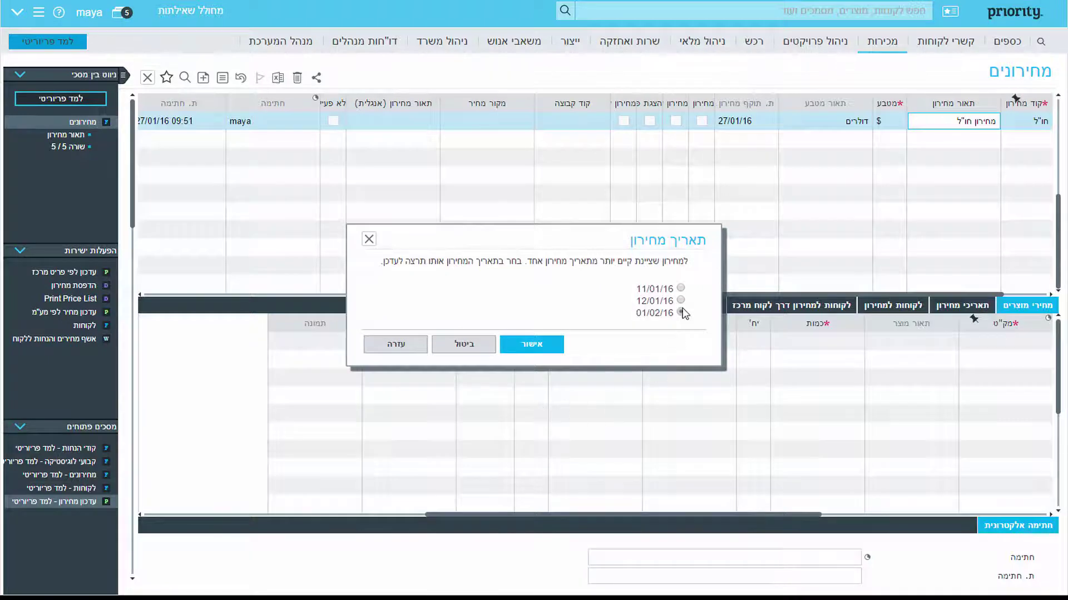
{"action": "left_click", "coordinate": [543, 347]}
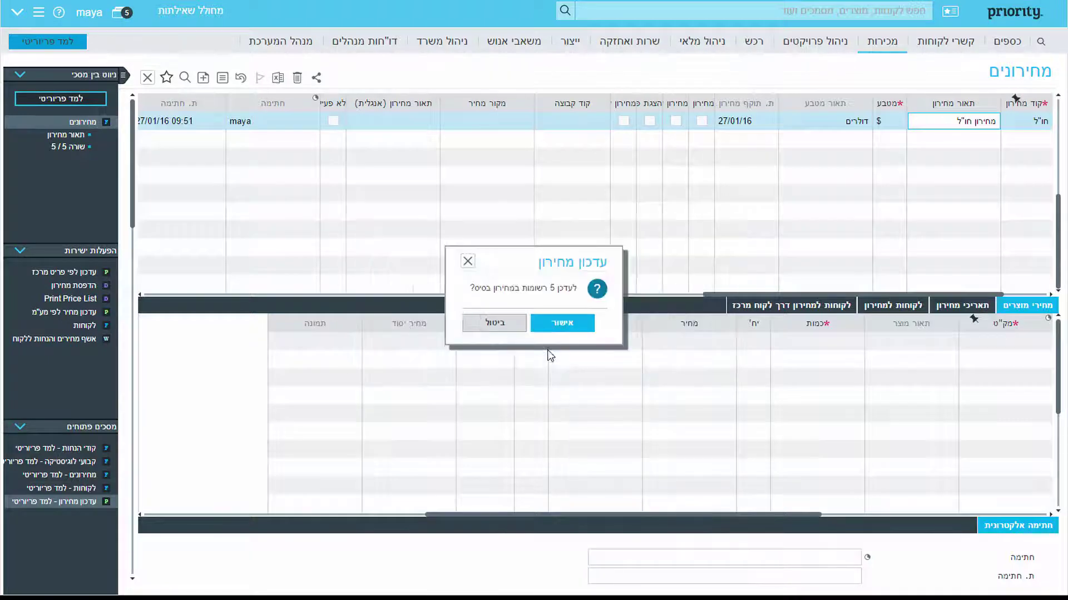
{"action": "left_click", "coordinate": [568, 323]}
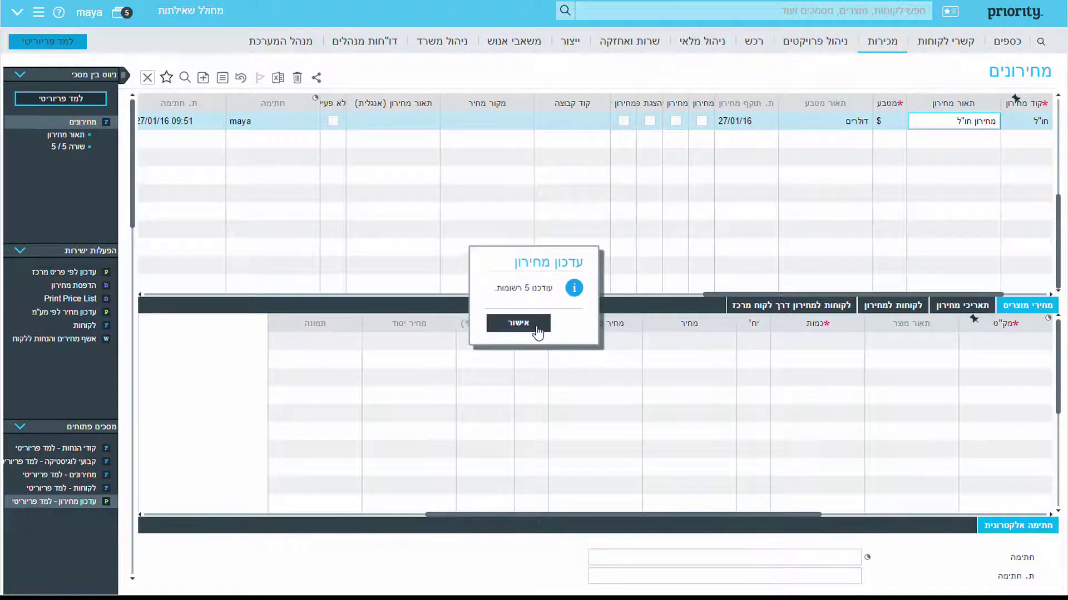
{"action": "left_click", "coordinate": [537, 329]}
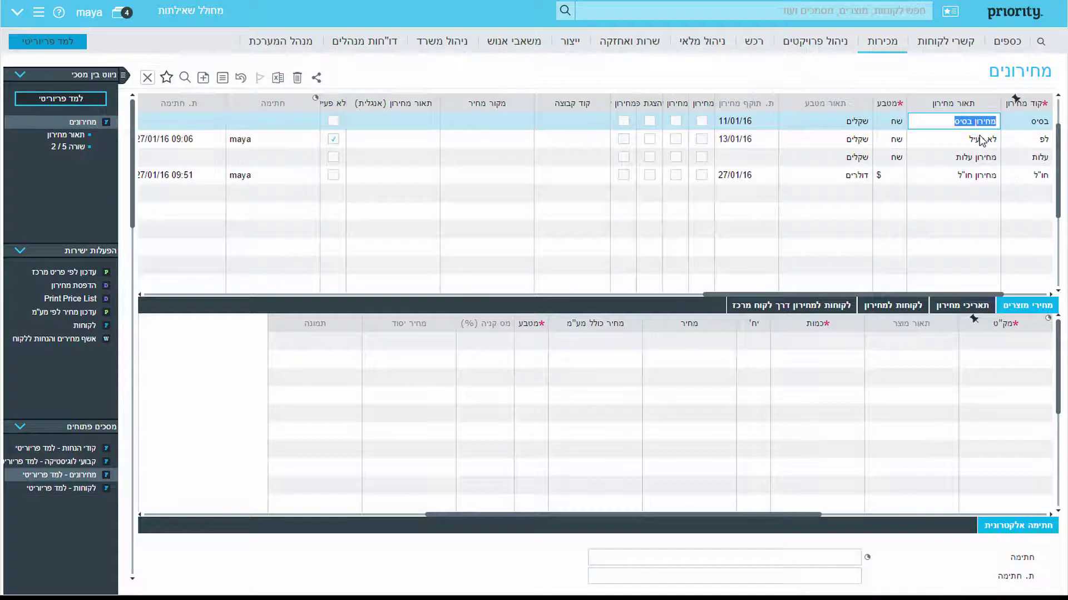
Open the base list's price list dates and examine the part prices of the 01/02/16 version
{"action": "left_click", "coordinate": [978, 305]}
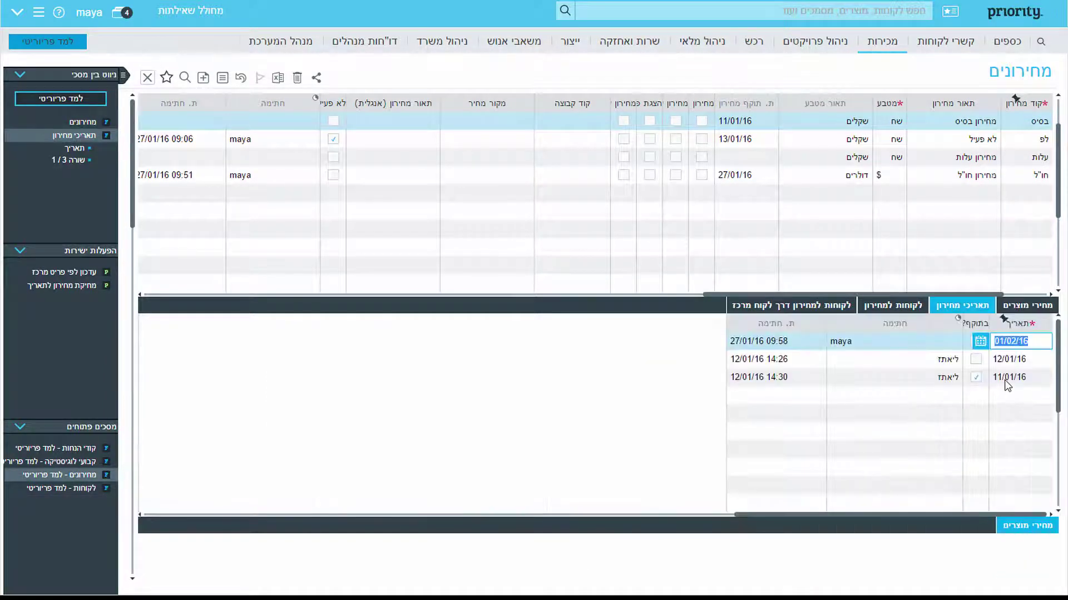
{"action": "left_click", "coordinate": [1024, 526]}
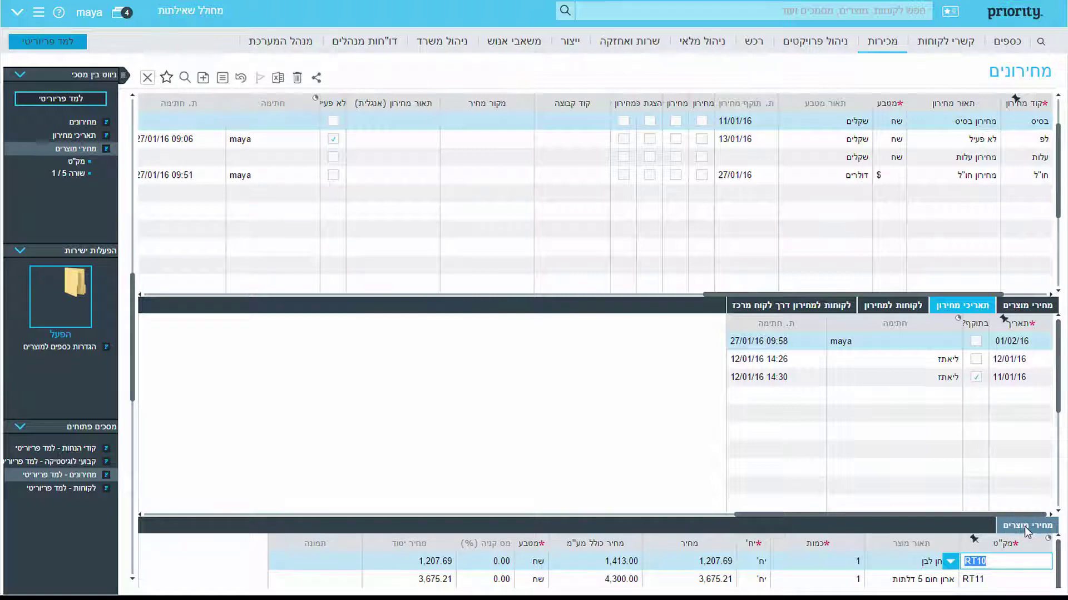
{"action": "key", "text": "Down"}
{"action": "key", "text": "Down"}
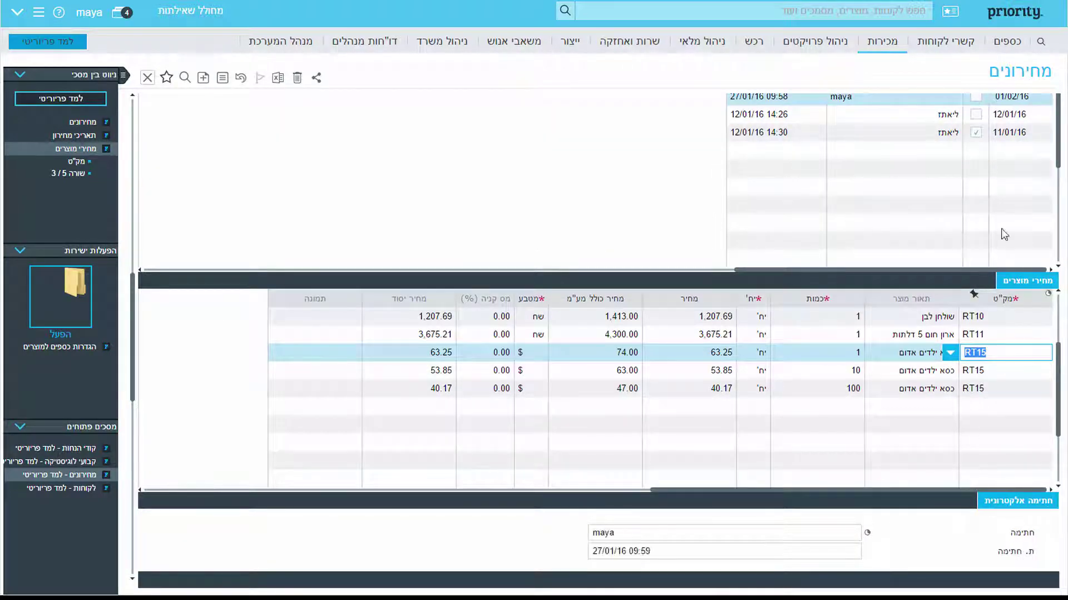
Mark the base list's 01/02/16 version as in effect and return to the base price list record
{"action": "left_click", "coordinate": [1019, 101]}
{"action": "left_click", "coordinate": [974, 341]}
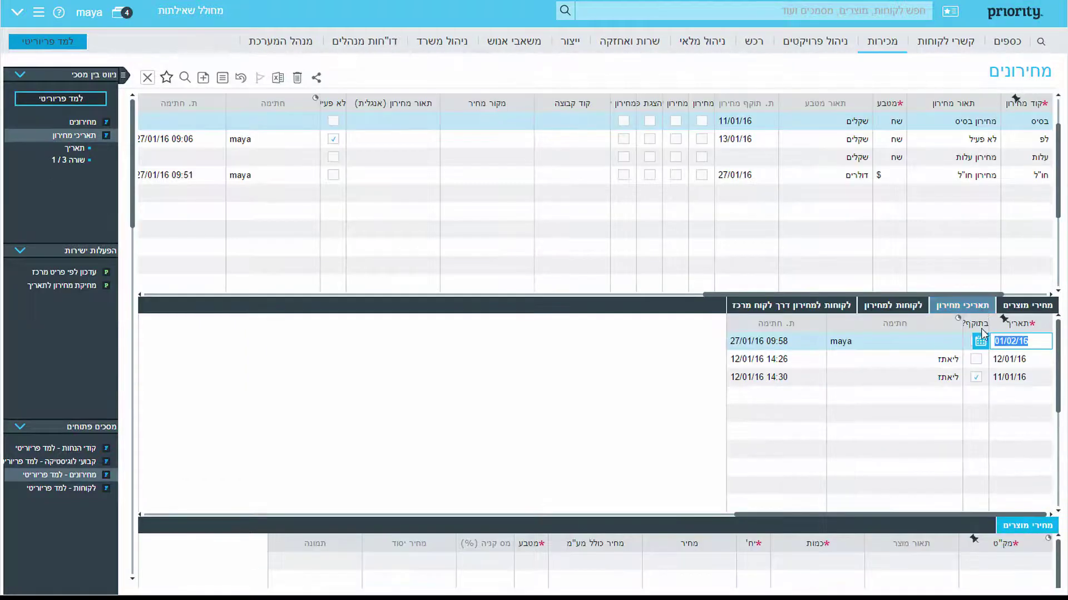
{"action": "key", "text": "Tab"}
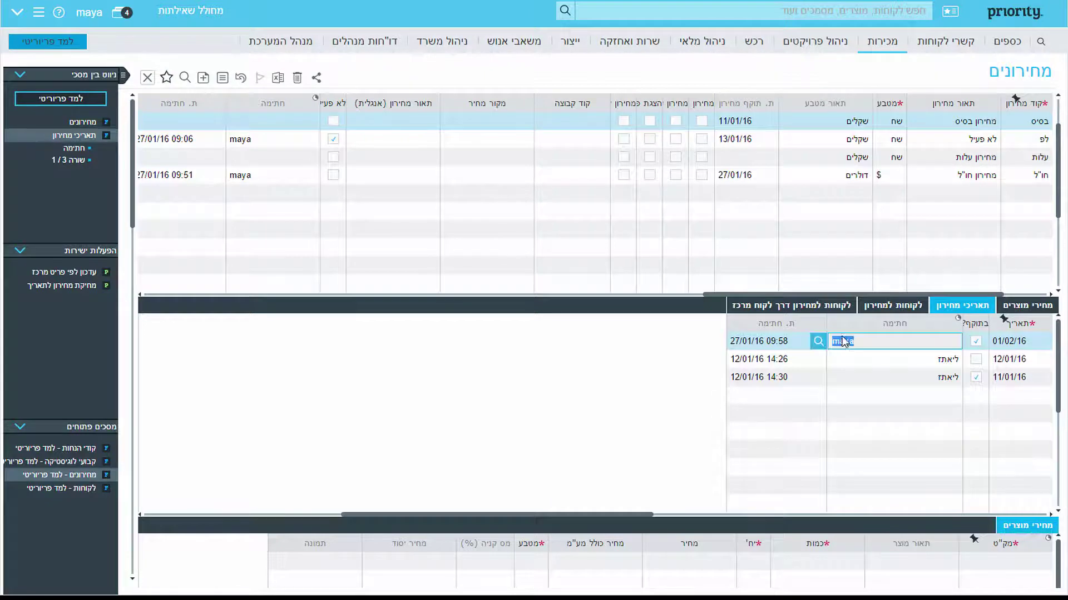
{"action": "left_click", "coordinate": [1013, 123]}
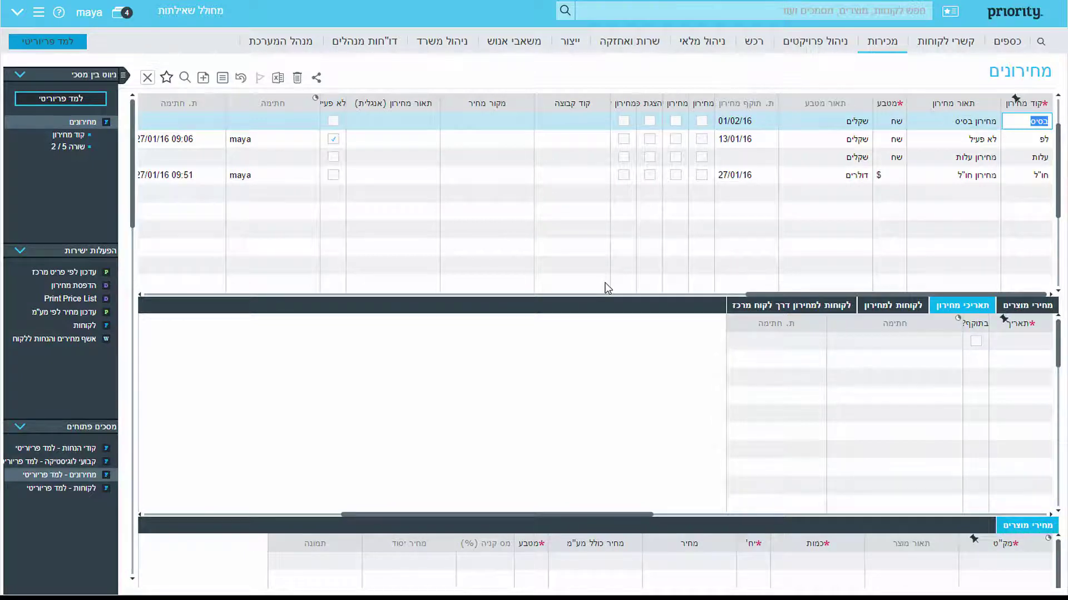
Start the program that updates a customer price list from a vendor price list and open the price lists form from its customer price list parameter
{"action": "left_click", "coordinate": [882, 41]}
{"action": "mouse_move", "coordinate": [860, 95]}
{"action": "left_click", "coordinate": [587, 228]}
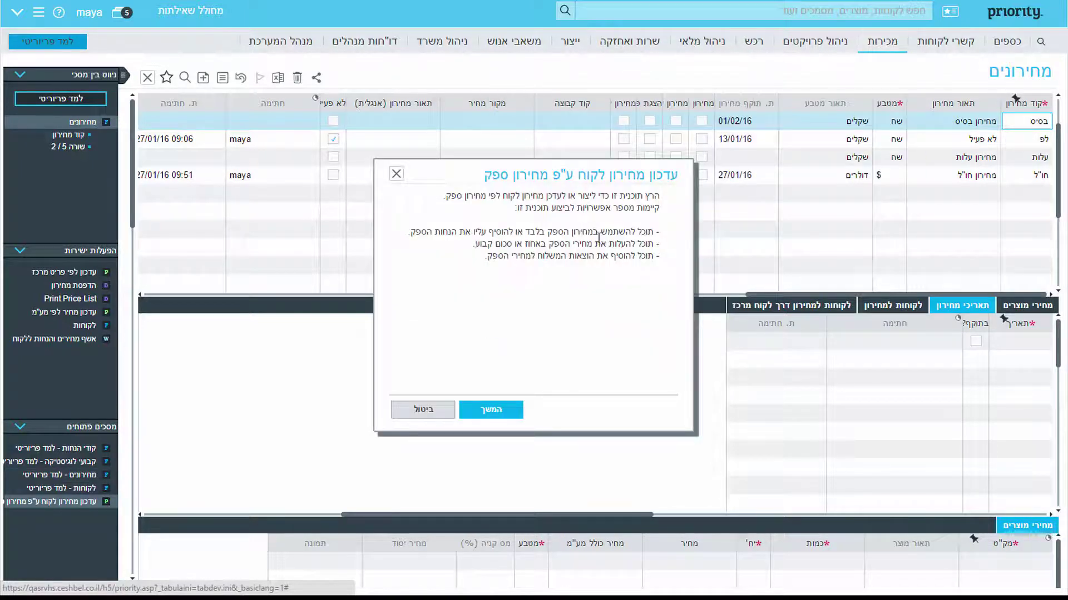
{"action": "left_click", "coordinate": [492, 411]}
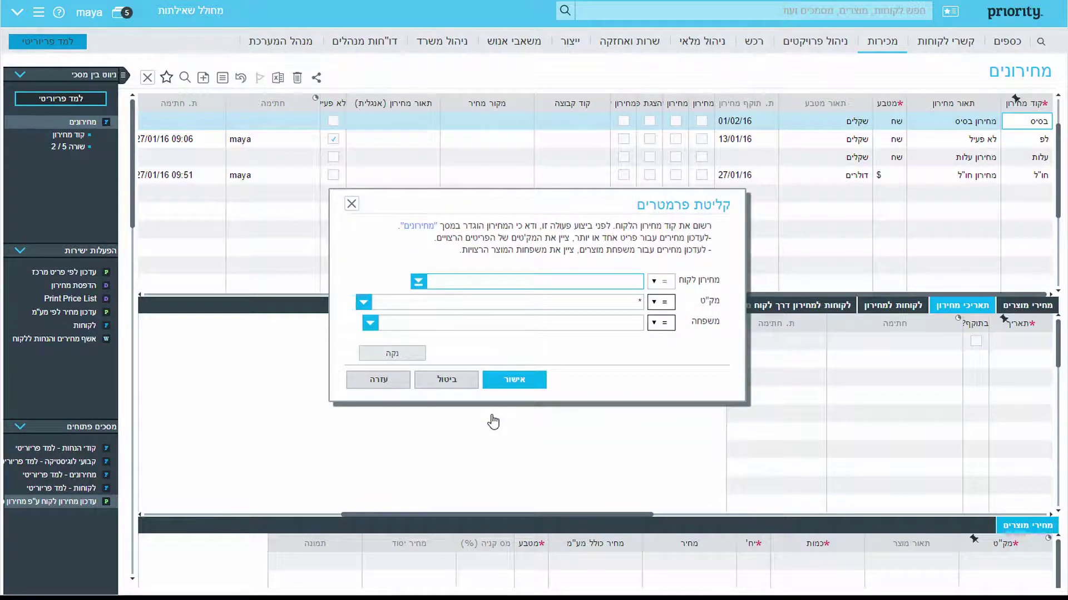
{"action": "key", "text": "F6"}
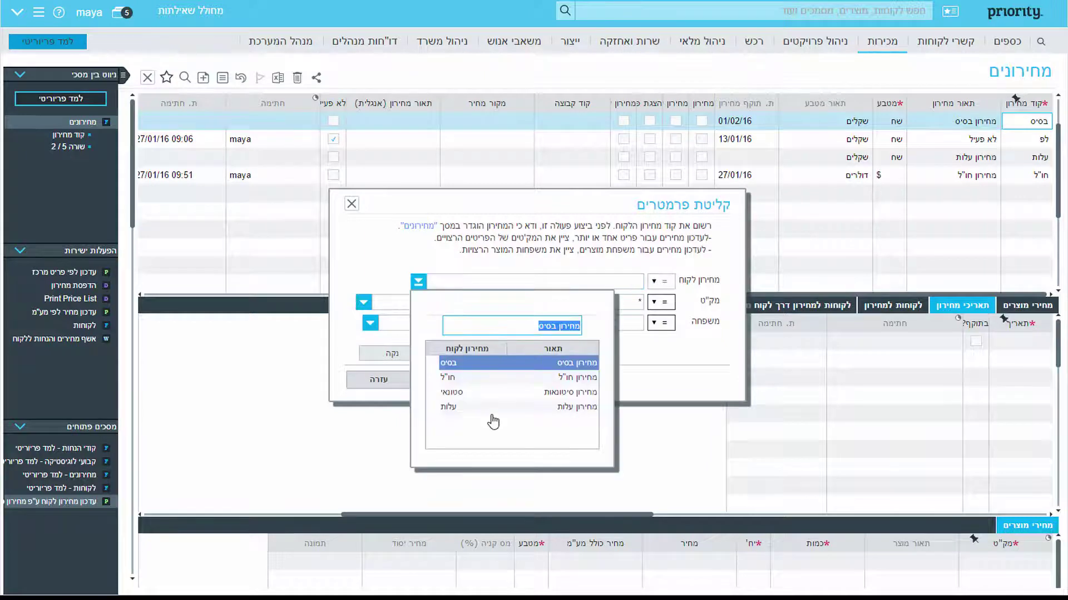
{"action": "key", "text": "F6"}
{"action": "key", "text": "F6"}
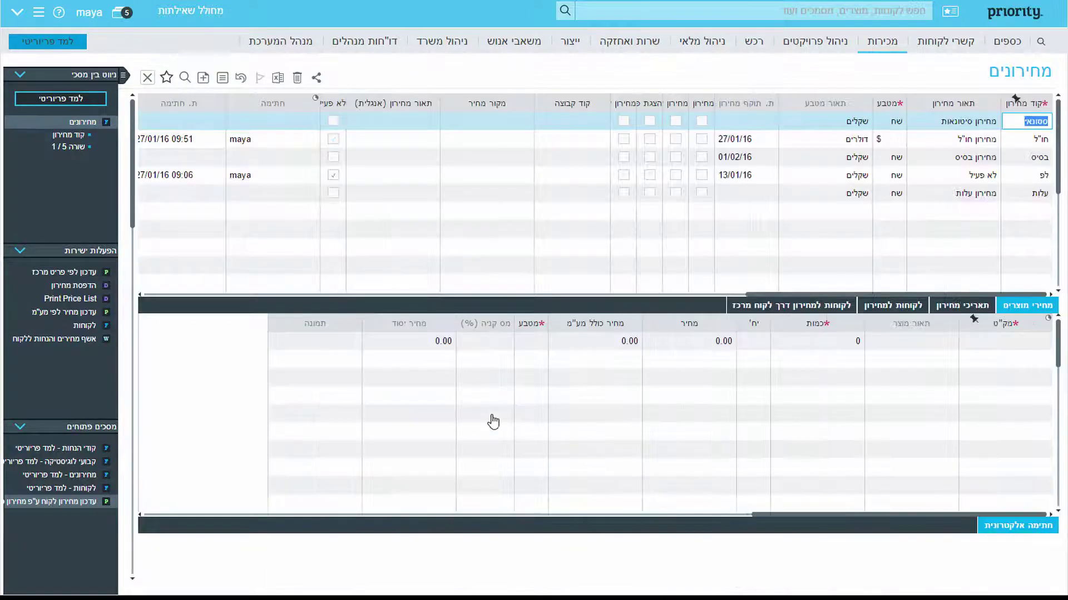
Create price list חנות with description חנויות and currency שח, and return with it as the customer price list
{"action": "type", "text": "חנות"}
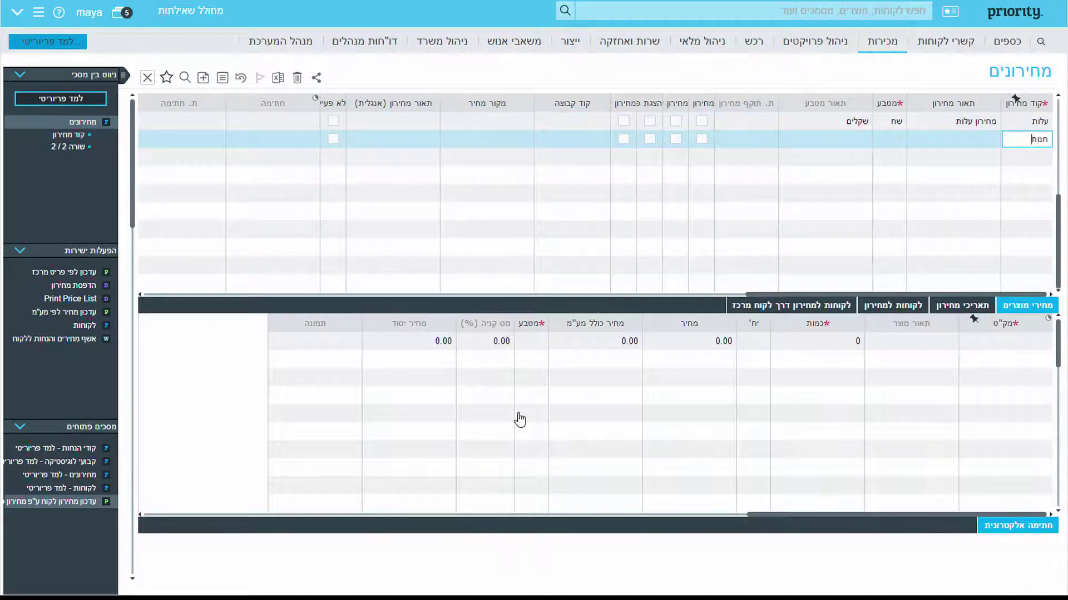
{"action": "key", "text": "Tab"}
{"action": "type", "text": "חנויות"}
{"action": "key", "text": "Tab"}
{"action": "type", "text": "ש"}
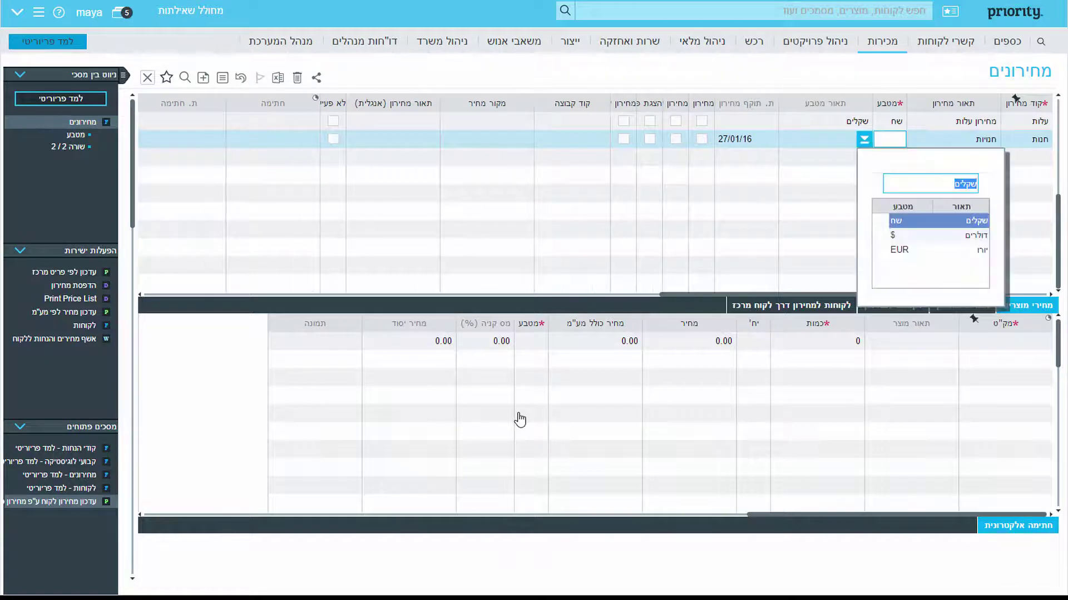
{"action": "key", "text": "Return"}
{"action": "key", "text": "F8"}
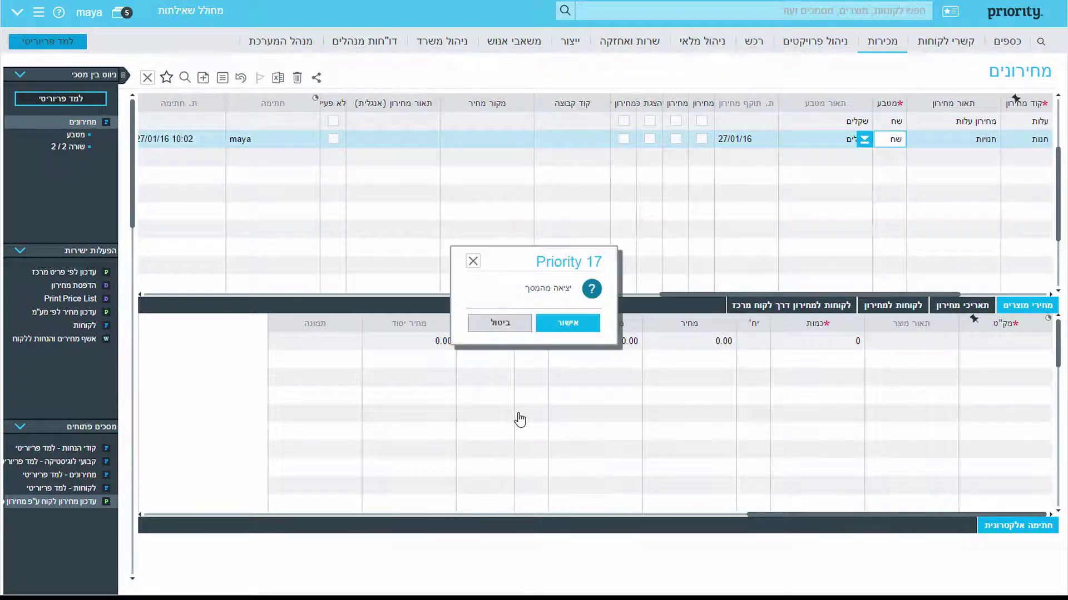
{"action": "key", "text": "Return"}
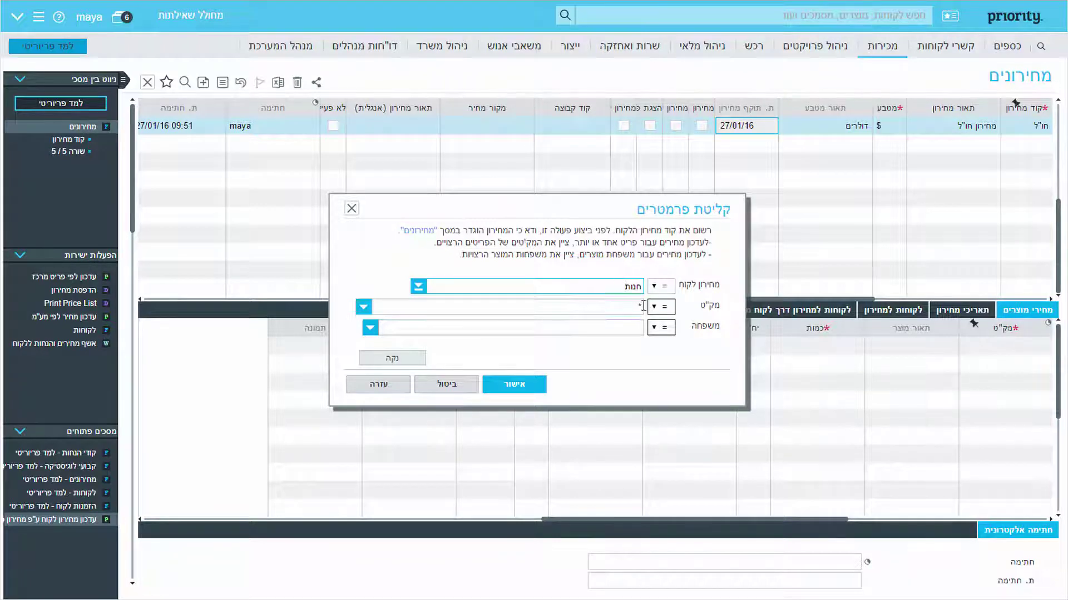
Limit the update to the furniture product family RT and continue to the vendor price list parameters
{"action": "left_click", "coordinate": [623, 329]}
{"action": "key", "text": "F6"}
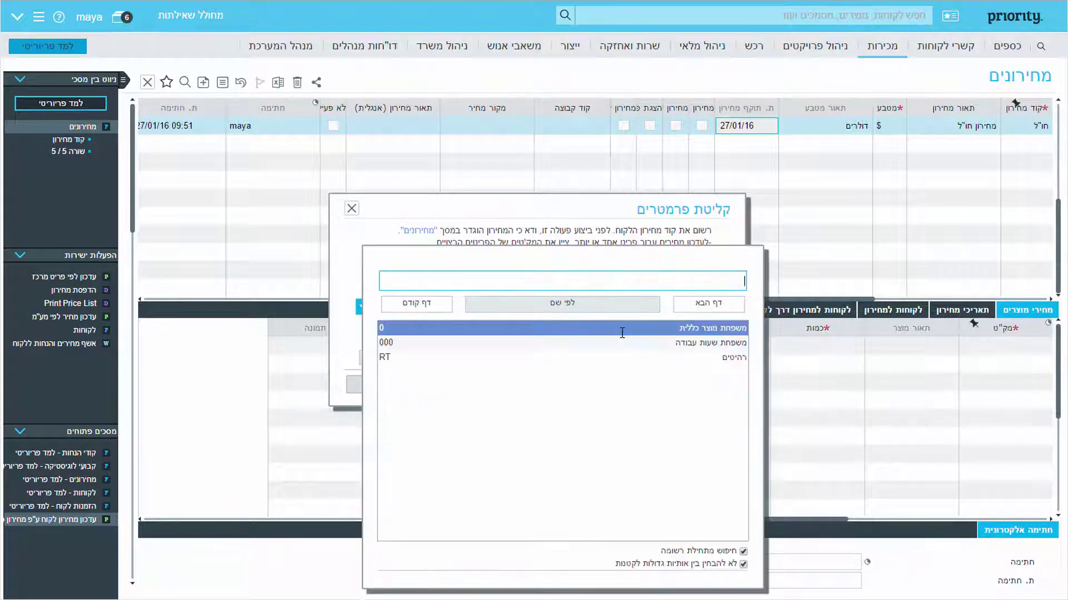
{"action": "key", "text": "Down"}
{"action": "key", "text": "Down"}
{"action": "key", "text": "Return"}
{"action": "left_click", "coordinate": [514, 384]}
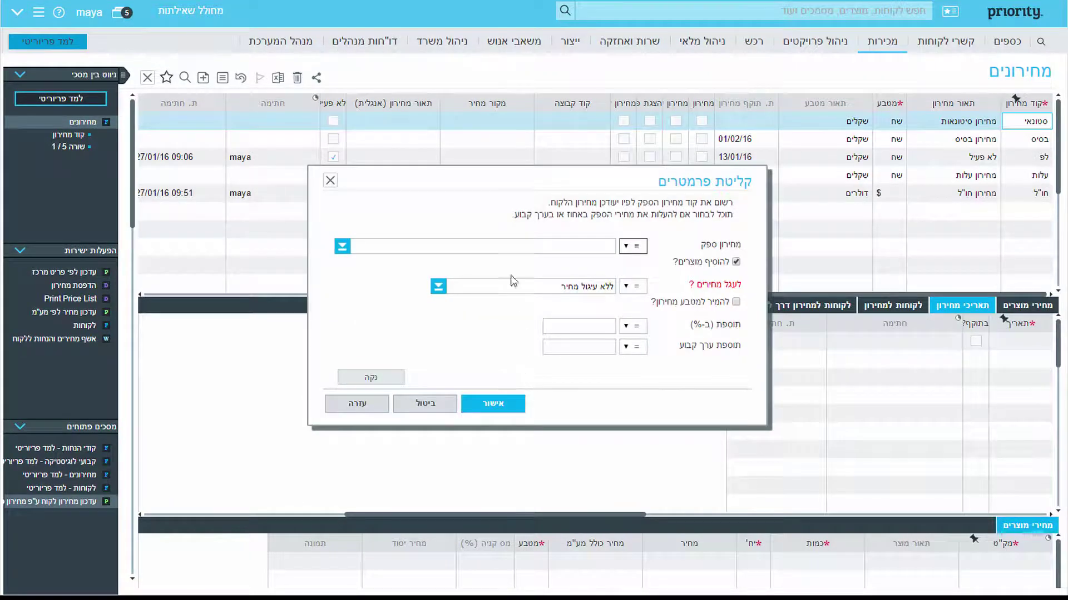
Choose vendor price list רהיט as the basis with a 50 percent markup and continue
{"action": "left_click", "coordinate": [427, 246]}
{"action": "key", "text": "F6"}
{"action": "key", "text": "Return"}
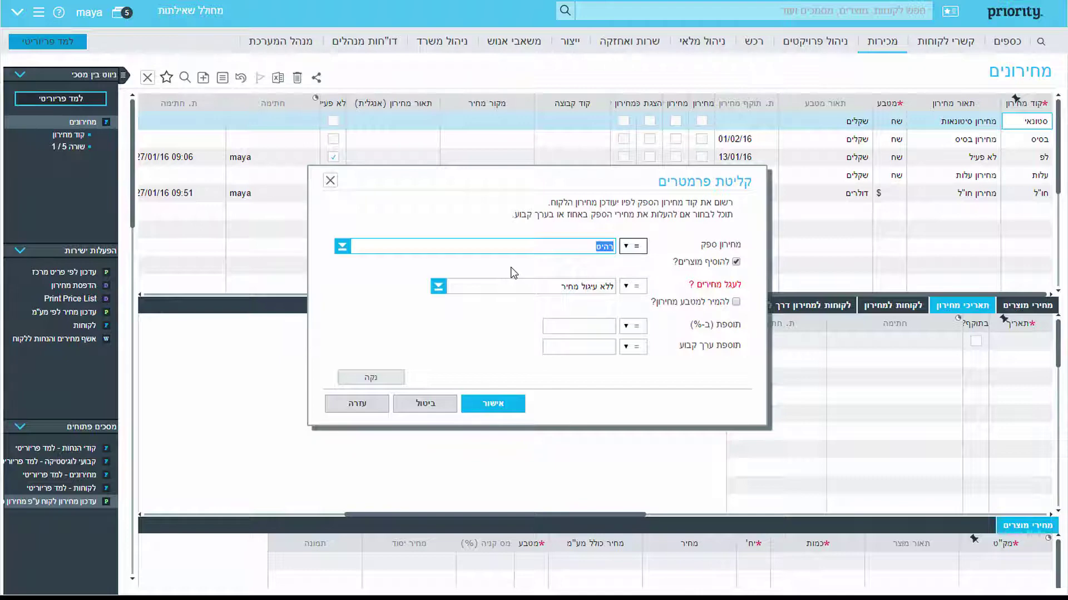
{"action": "left_click", "coordinate": [587, 332]}
{"action": "type", "text": "50"}
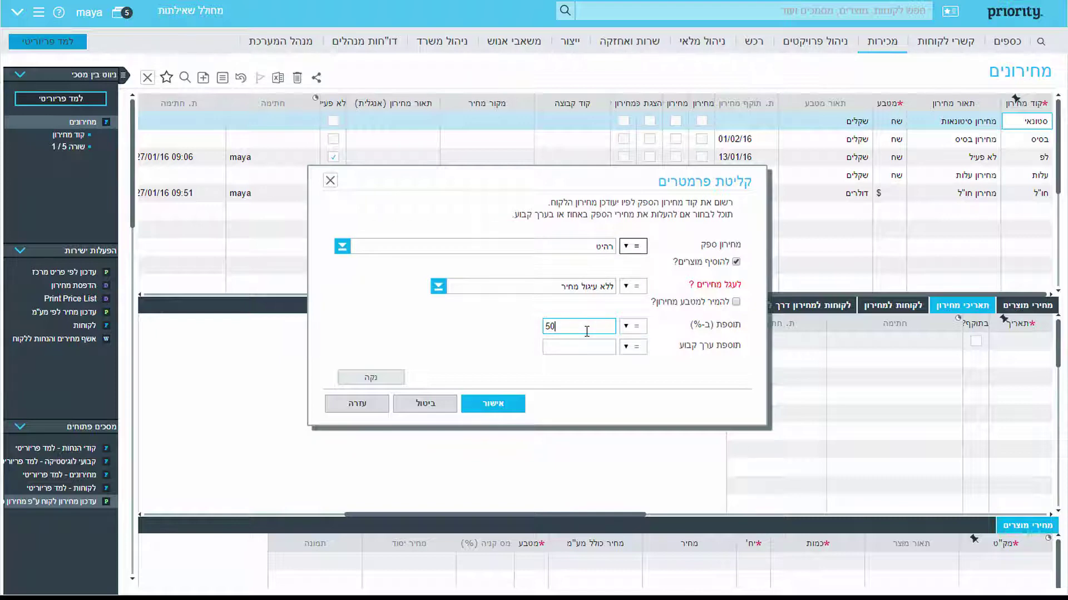
{"action": "left_click", "coordinate": [509, 407]}
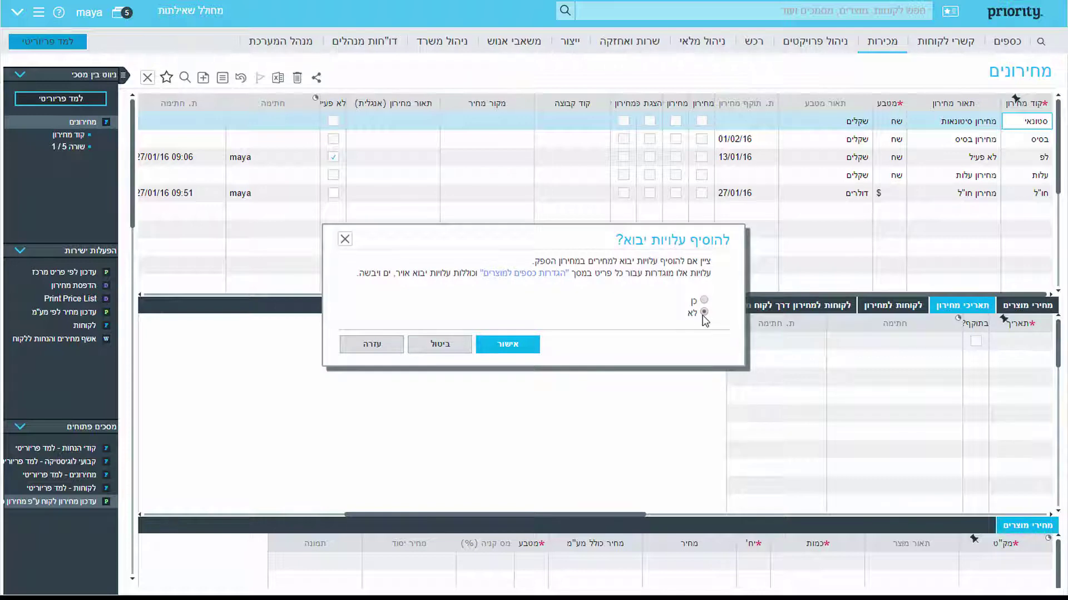
Leave out import costs, ignore the vendor discounts and run the customer price list update
{"action": "left_click", "coordinate": [521, 350]}
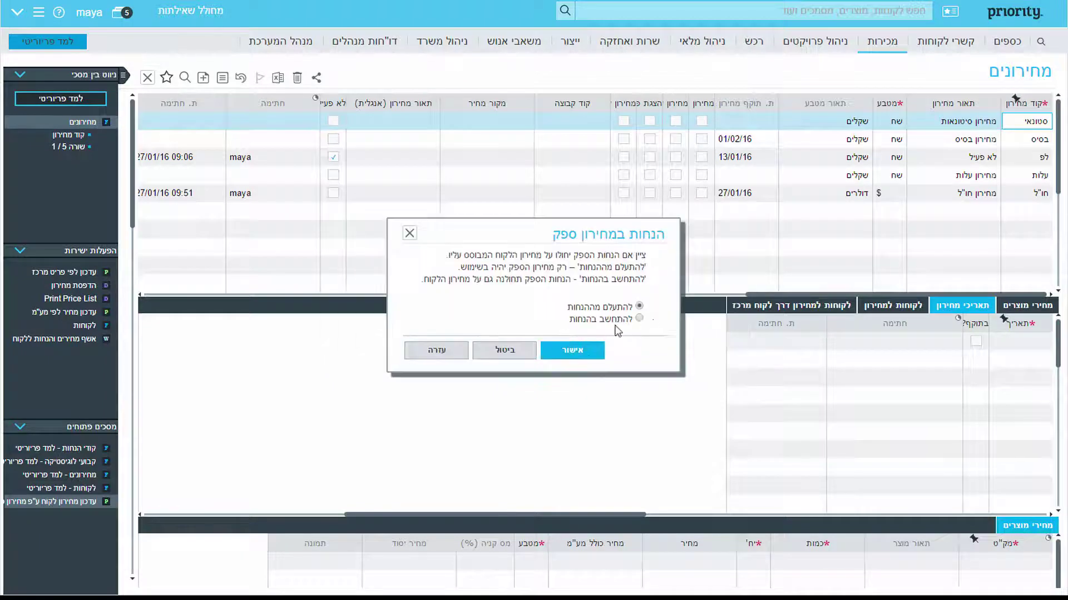
{"action": "left_click", "coordinate": [572, 351]}
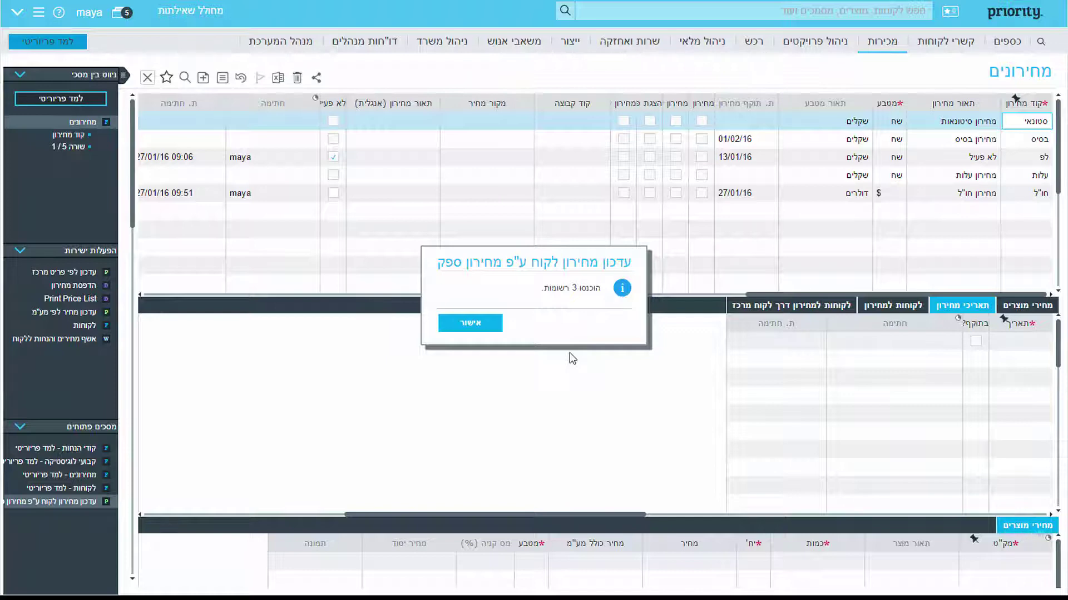
{"action": "left_click", "coordinate": [495, 328]}
Dismiss the price list update message and open the discount codes form to review the defined codes
{"action": "left_click", "coordinate": [893, 57]}
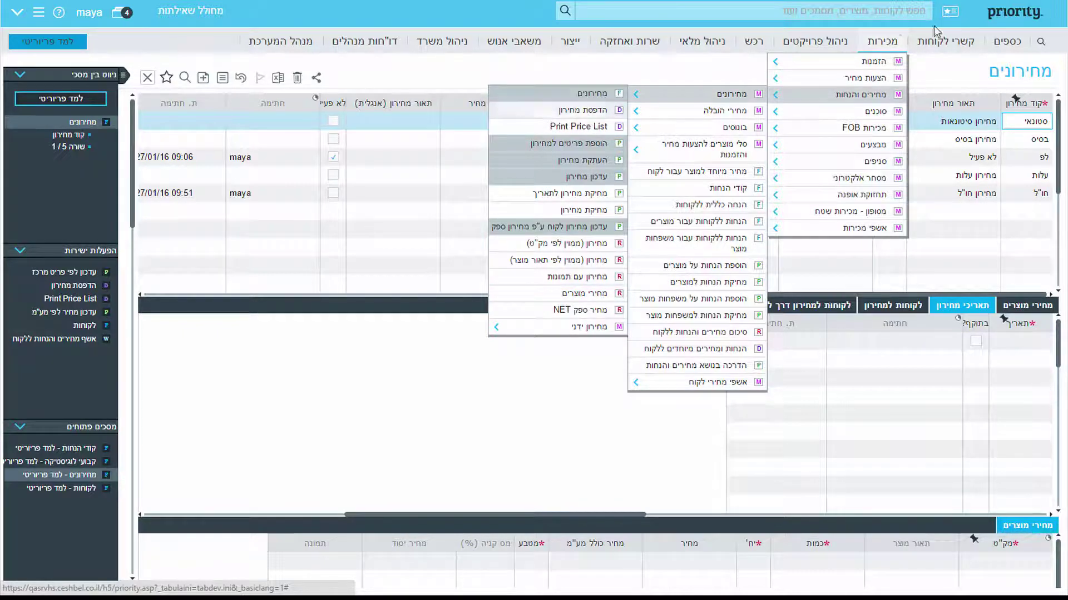
{"action": "left_click", "coordinate": [881, 41]}
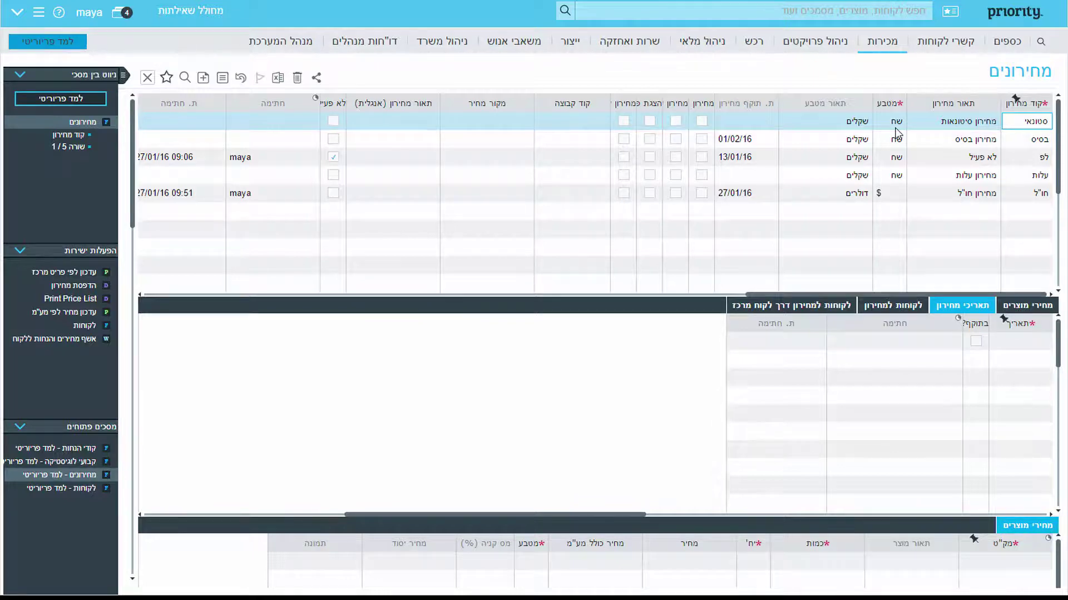
{"action": "left_click", "coordinate": [78, 448]}
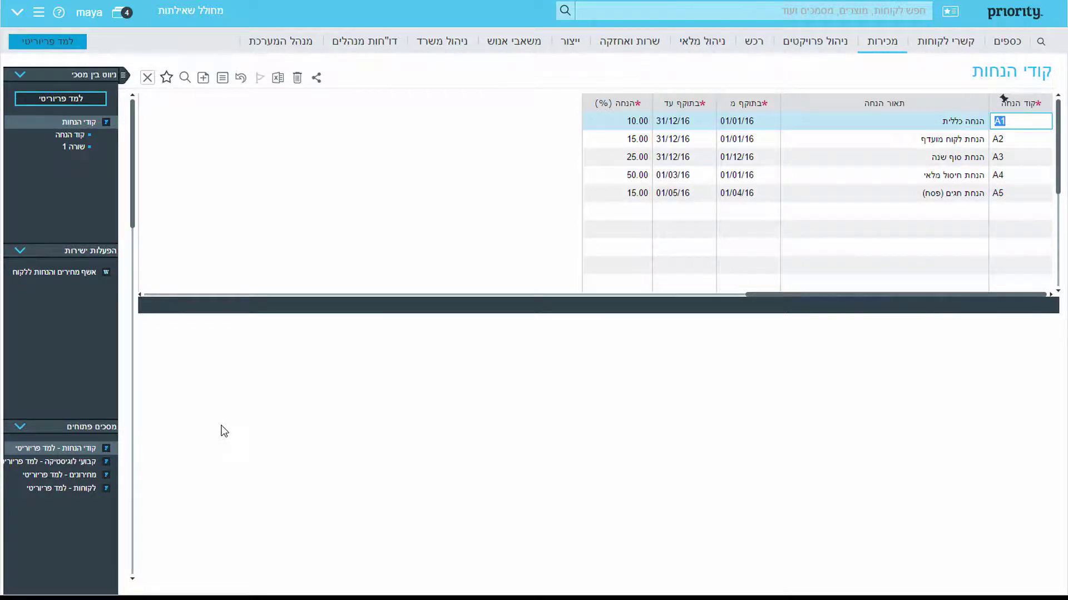
Assign discount code A1 to the law office customer as a general discount
{"action": "left_click", "coordinate": [83, 489]}
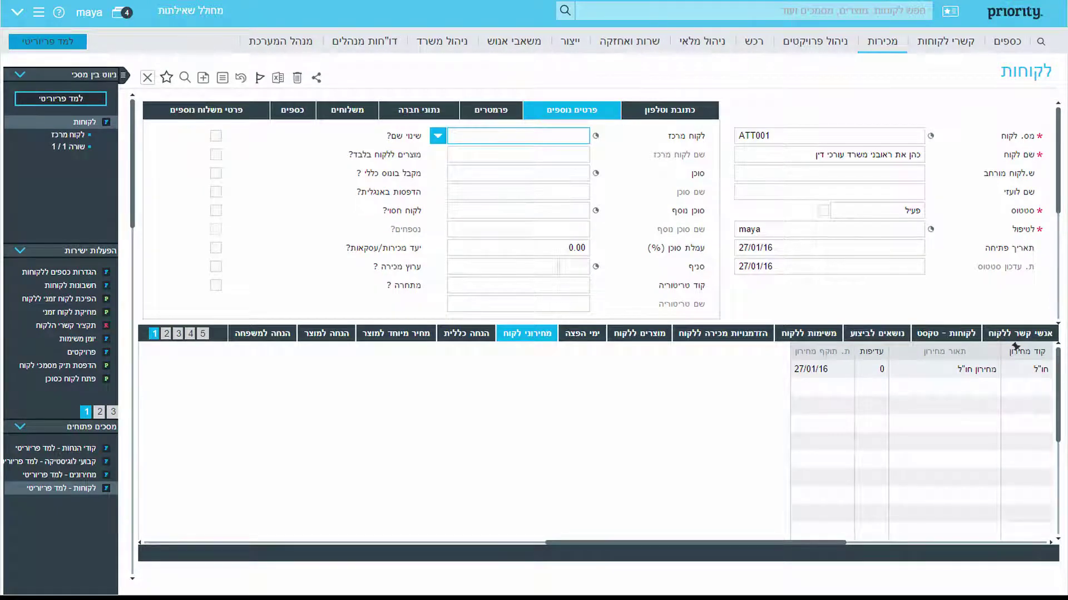
{"action": "left_click", "coordinate": [945, 369]}
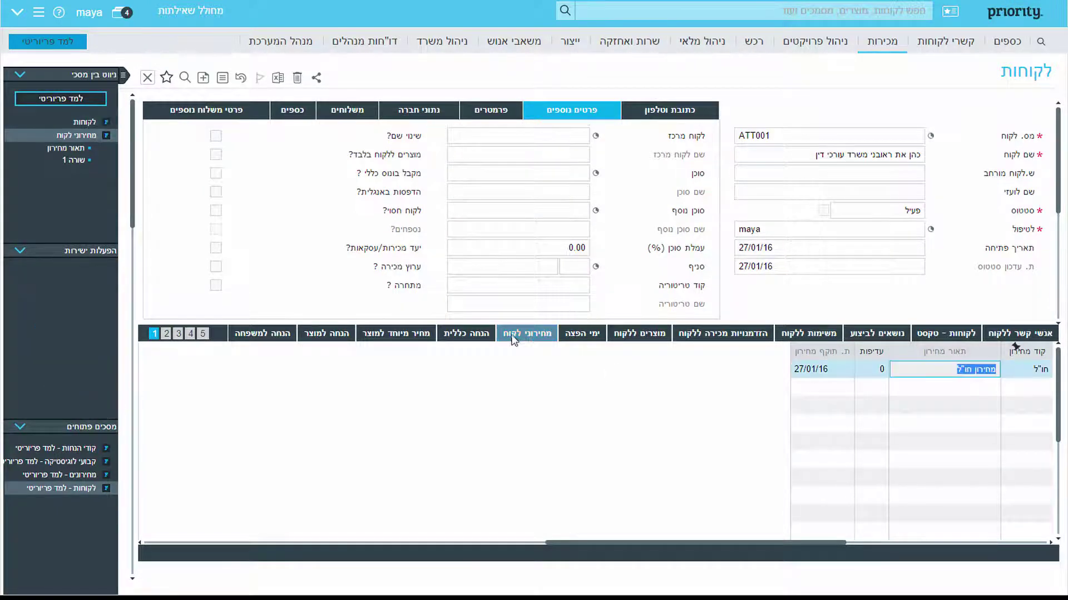
{"action": "left_click", "coordinate": [477, 334]}
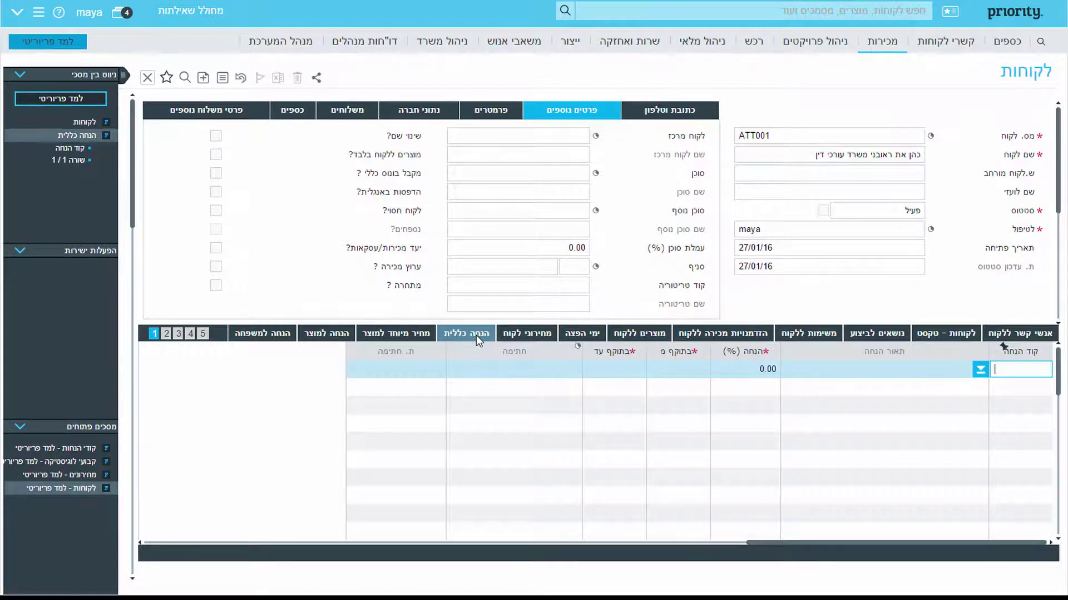
{"action": "type", "text": "A1"}
{"action": "key", "text": "Tab"}
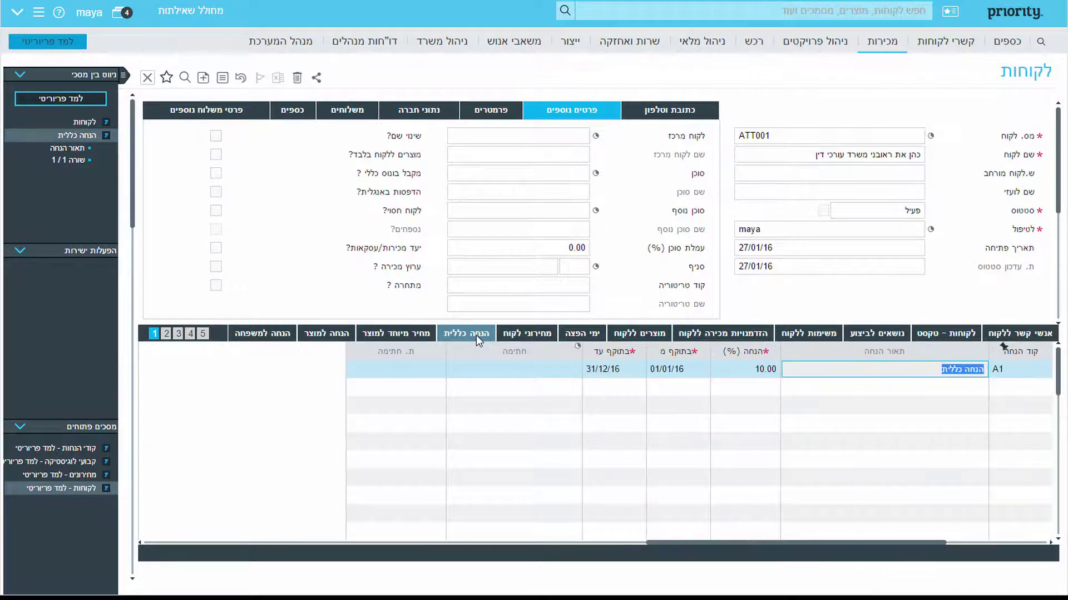
{"action": "key", "text": "Down"}
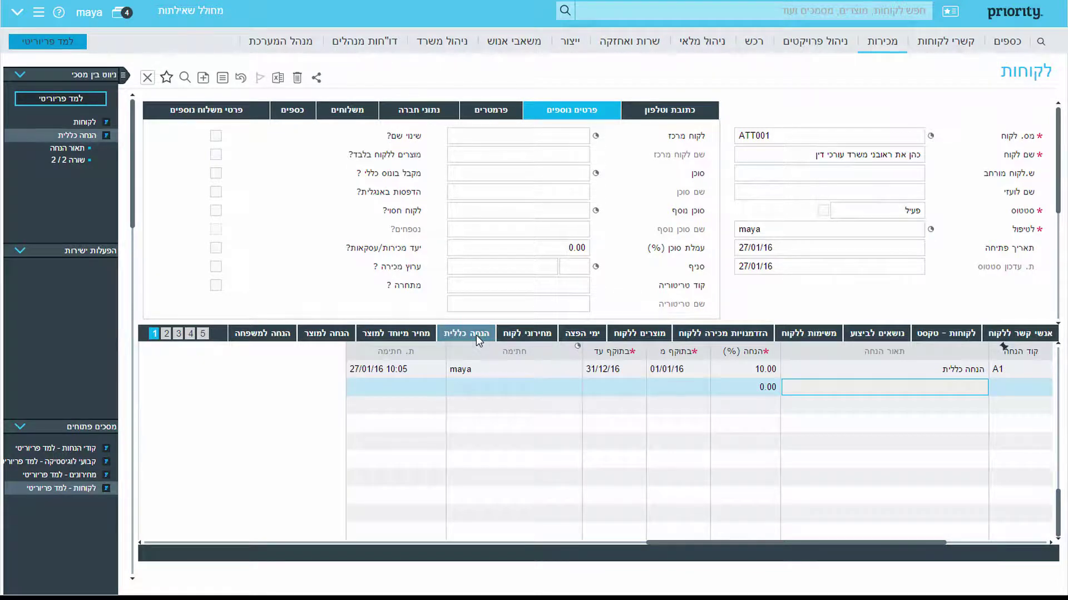
Add a second general discount of 7 percent for the customer, valid from 01/02/16 to 31/03/16
{"action": "key", "text": "Tab"}
{"action": "type", "text": "7"}
{"action": "key", "text": "Tab"}
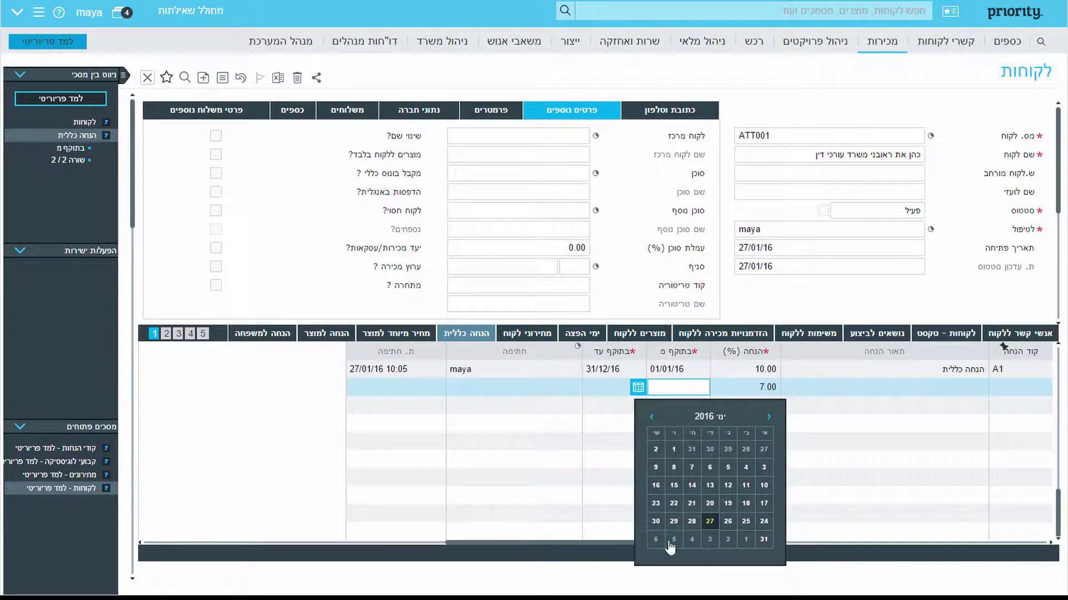
{"action": "left_click", "coordinate": [745, 539]}
{"action": "key", "text": "Tab"}
{"action": "left_click", "coordinate": [587, 417]}
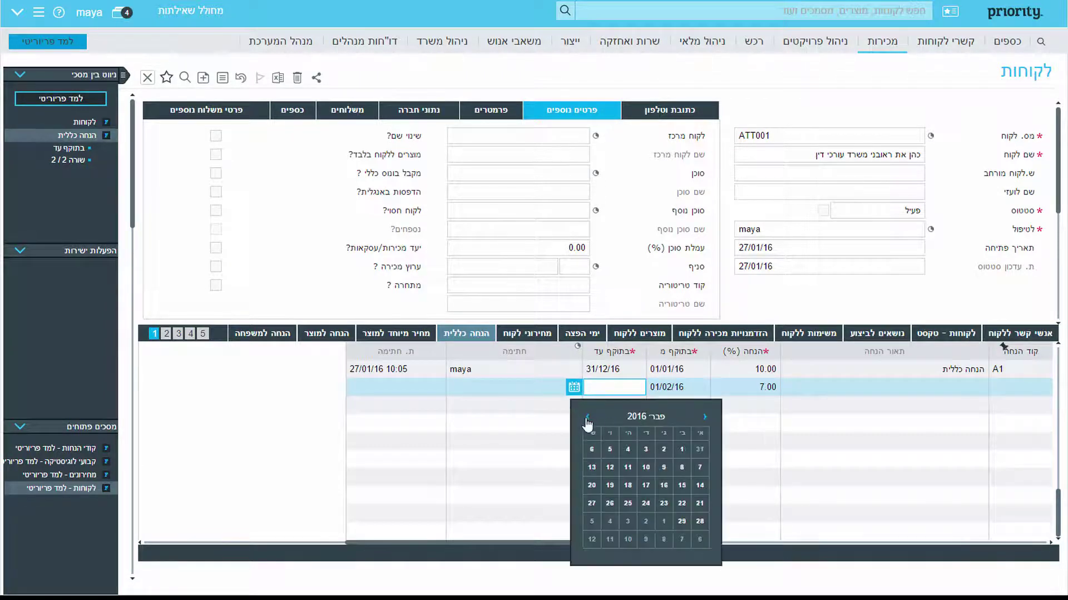
{"action": "left_click", "coordinate": [587, 417]}
{"action": "left_click", "coordinate": [628, 521]}
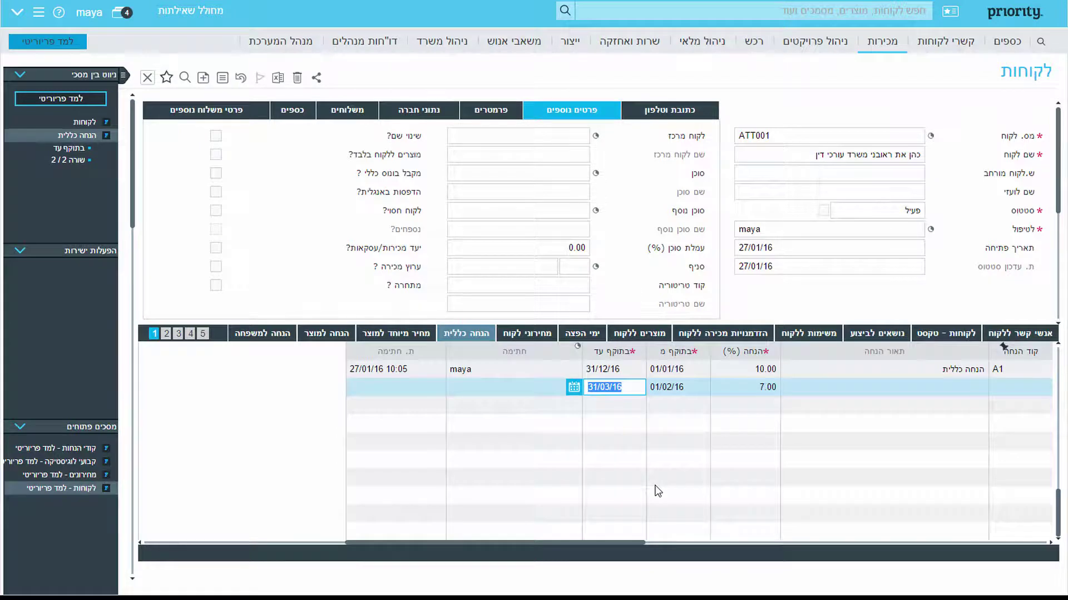
{"action": "key", "text": "Down"}
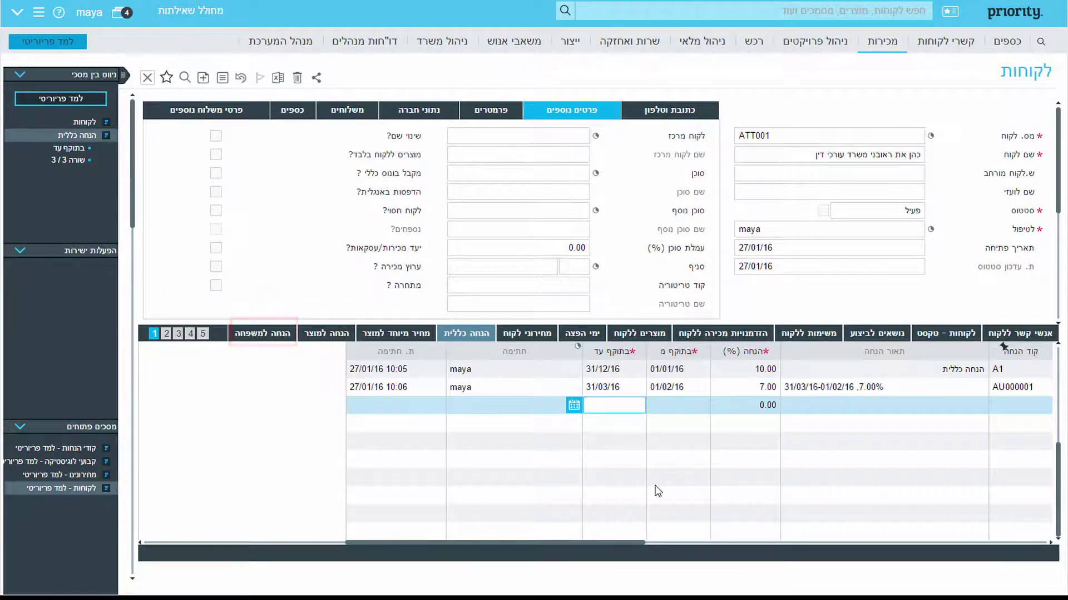
Search the logistics constants for names matching SA* and read the explanation of SAddDiscount
{"action": "left_click", "coordinate": [905, 46]}
{"action": "left_click", "coordinate": [95, 463]}
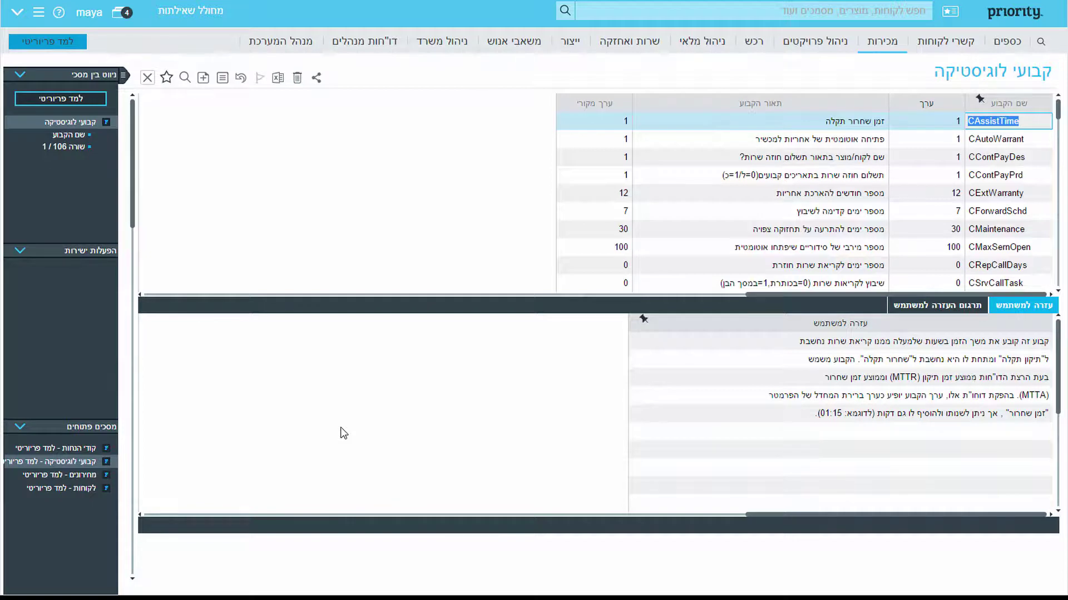
{"action": "key", "text": "F11"}
{"action": "type", "text": "SA*"}
{"action": "key", "text": "Return"}
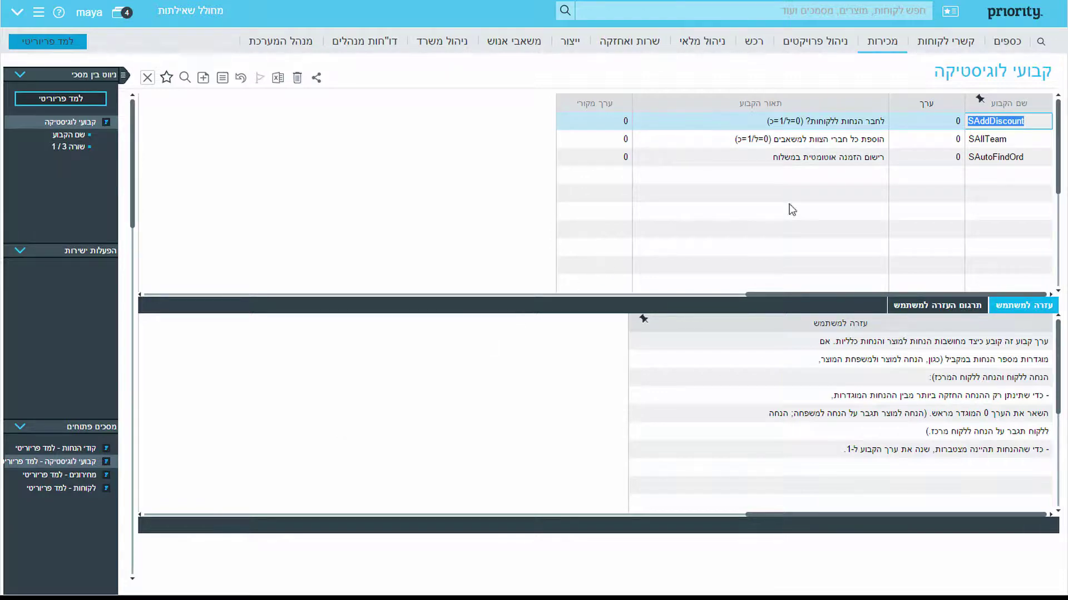
Return to the price lists form and examine the special price list column
{"action": "left_click", "coordinate": [883, 45]}
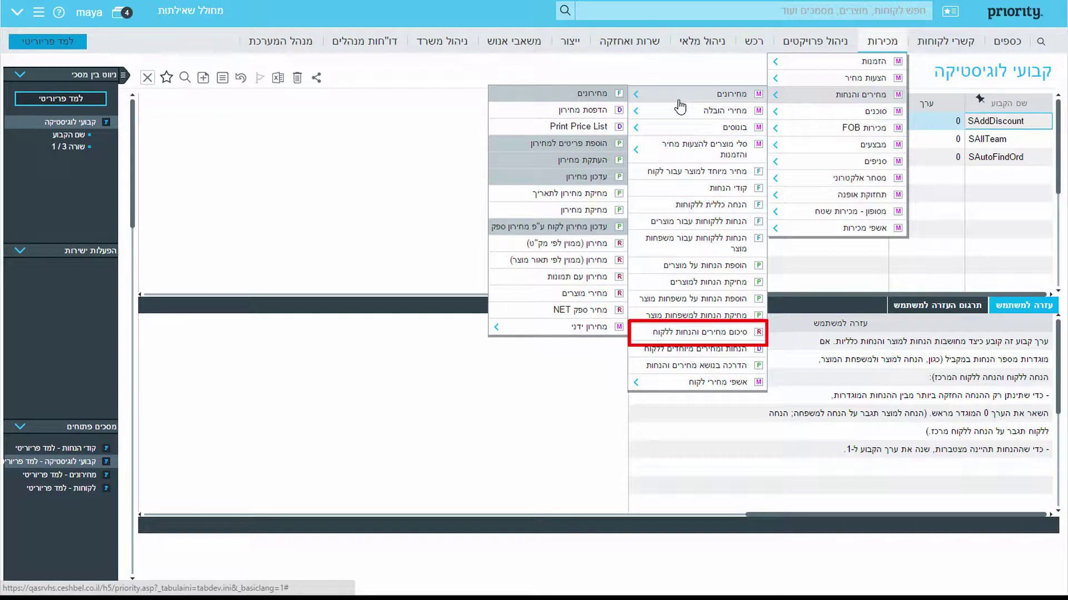
{"action": "left_click", "coordinate": [880, 45]}
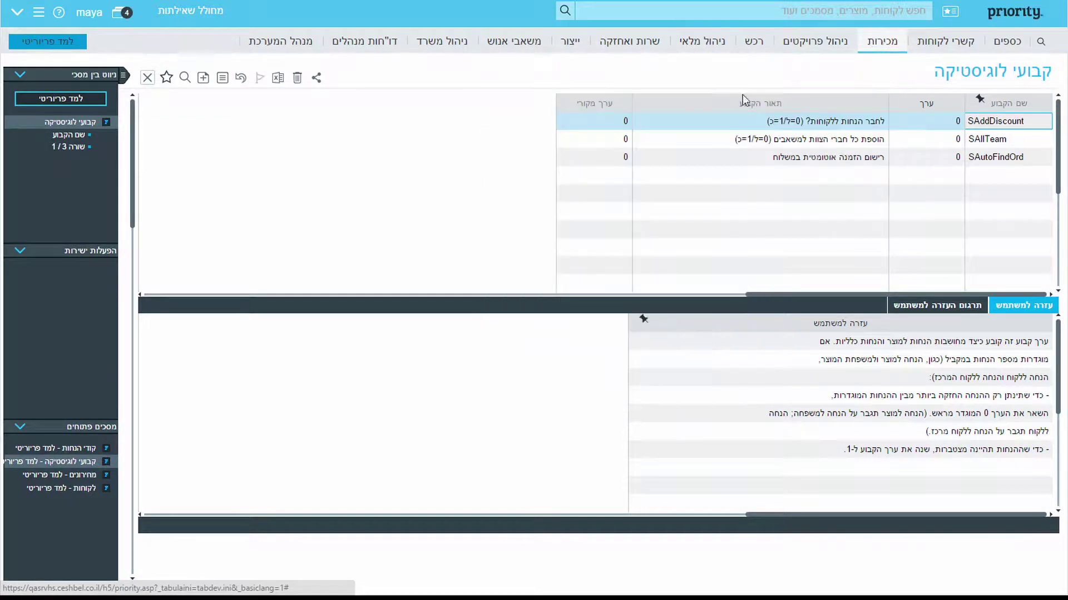
{"action": "left_click", "coordinate": [67, 475]}
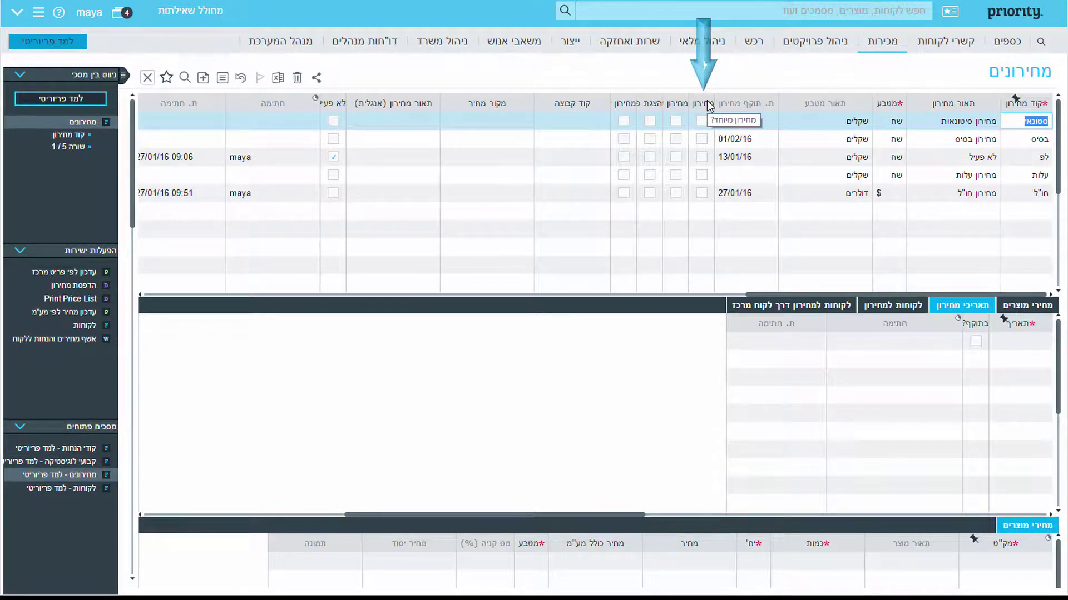
Open the customer orders form and look over the order's reference and price fields, including price list and product basket
{"action": "left_click", "coordinate": [884, 45]}
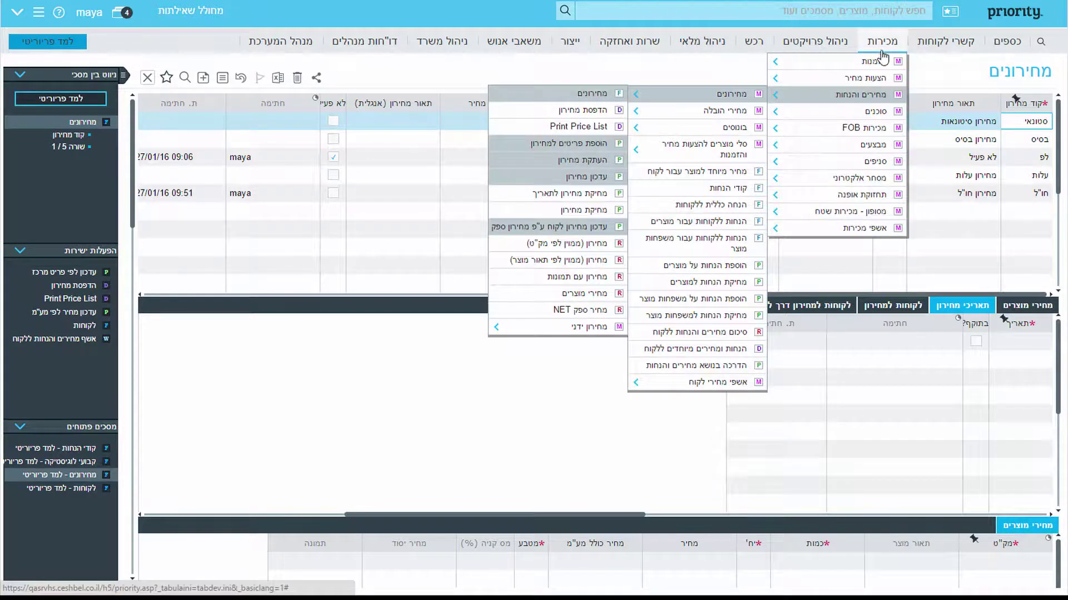
{"action": "mouse_move", "coordinate": [870, 61]}
{"action": "left_click", "coordinate": [743, 62]}
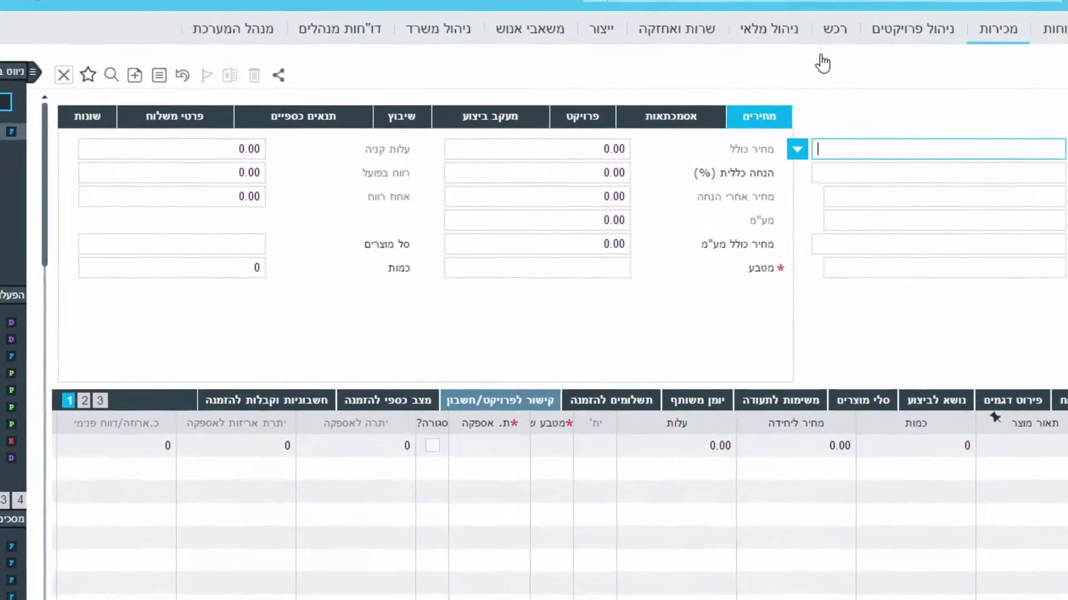
{"action": "key", "text": "Tab"}
{"action": "left_click", "coordinate": [703, 110]}
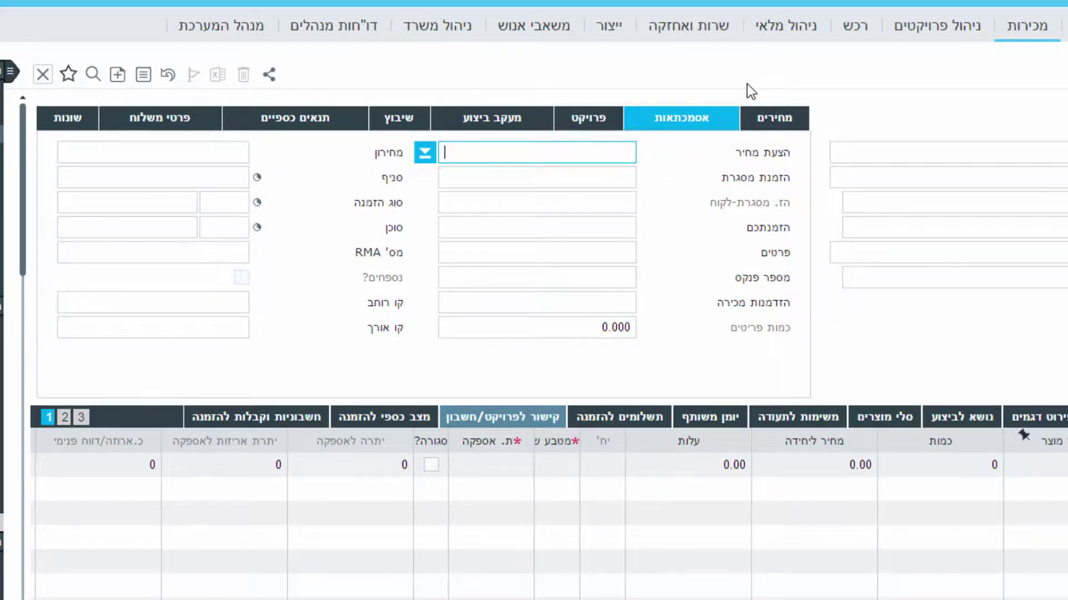
{"action": "left_click", "coordinate": [776, 114]}
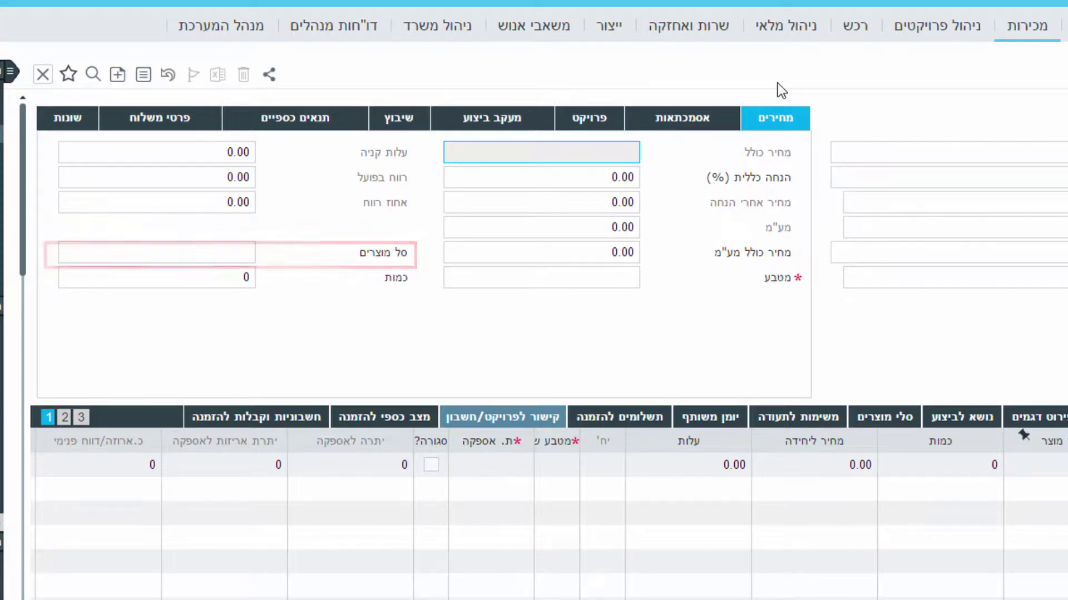
{"action": "left_click", "coordinate": [716, 110]}
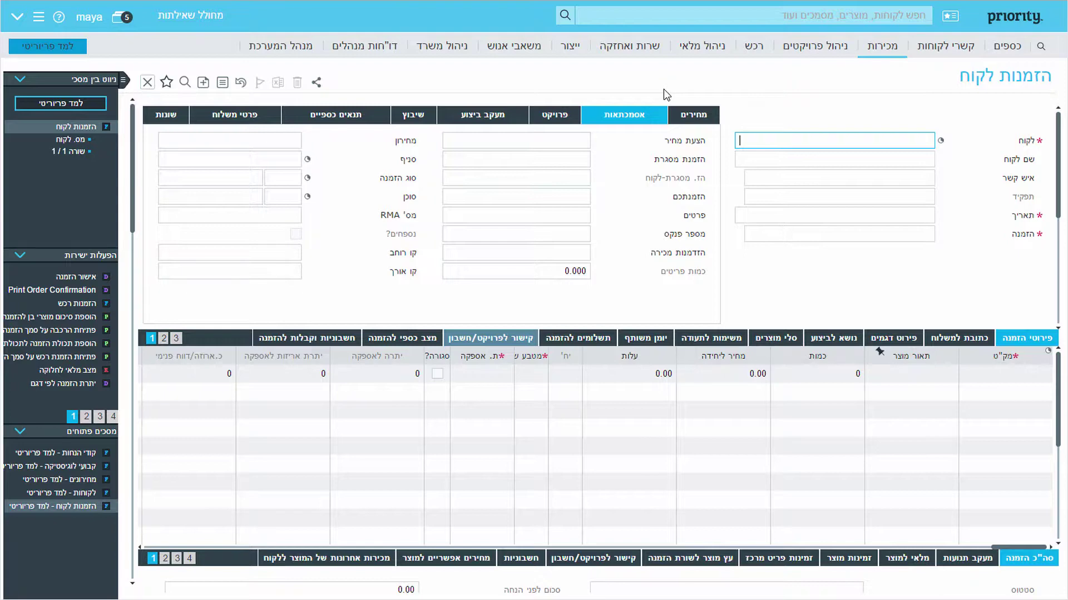
Start an order for the law office customer and set the order line's delivery date to 15/02/16
{"action": "key", "text": "F6"}
{"action": "key", "text": "Return"}
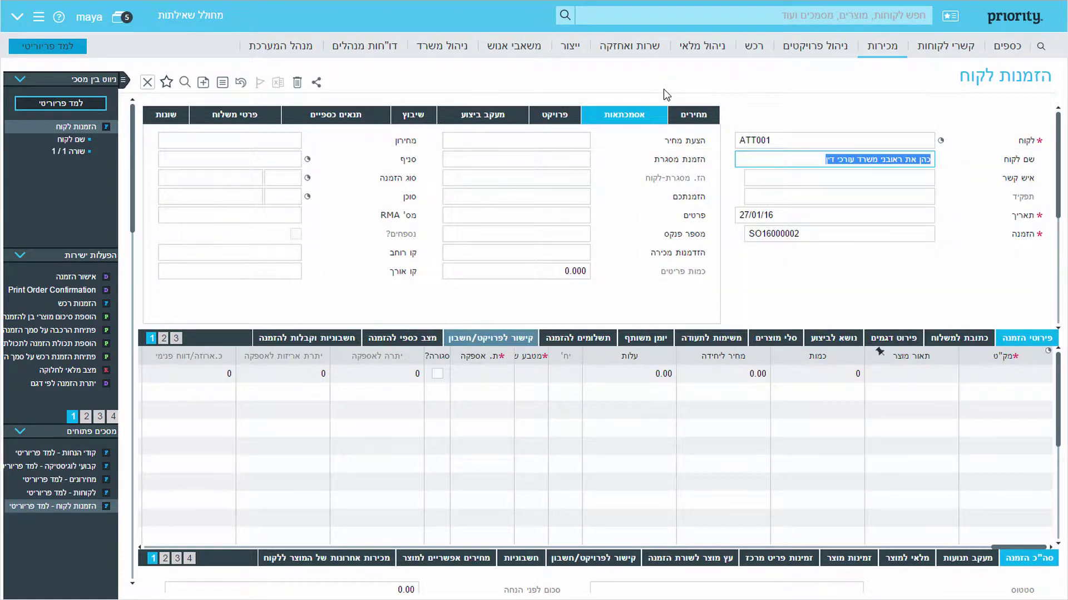
{"action": "key", "text": "ctrl+Page_Down"}
{"action": "type", "text": "15/02/16"}
{"action": "key", "text": "Tab"}
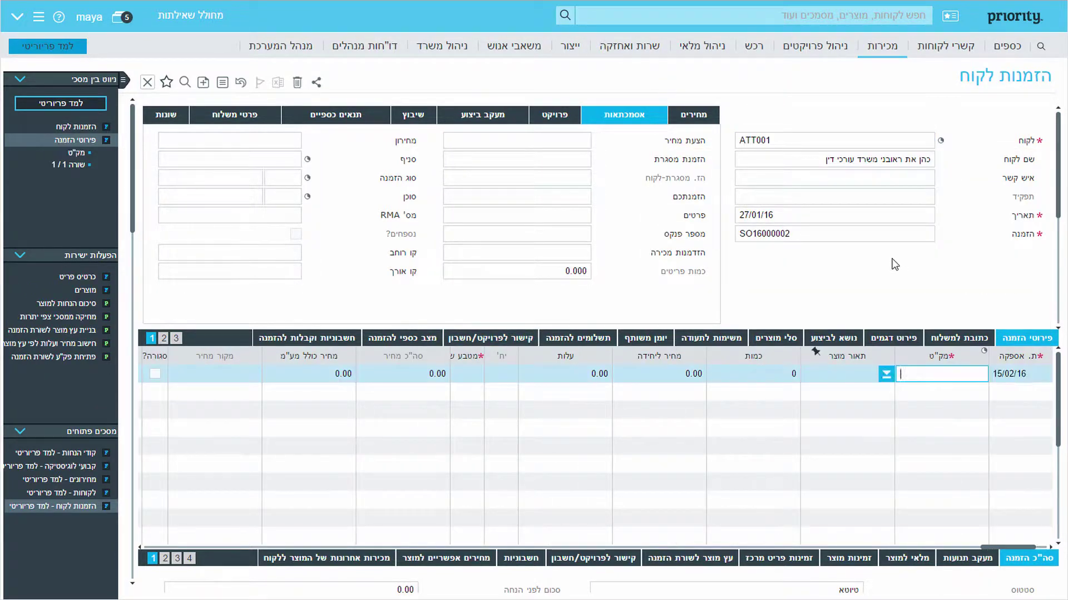
Enter product RT14 on the order line with a quantity of 2
{"action": "type", "text": "RT14"}
{"action": "key", "text": "Tab"}
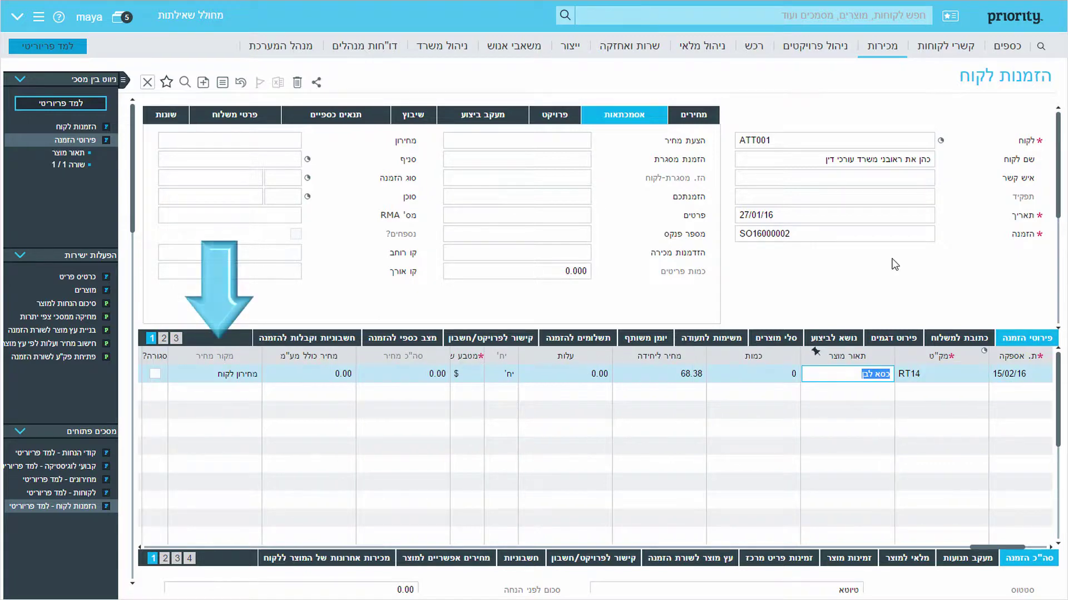
{"action": "key", "text": "Tab"}
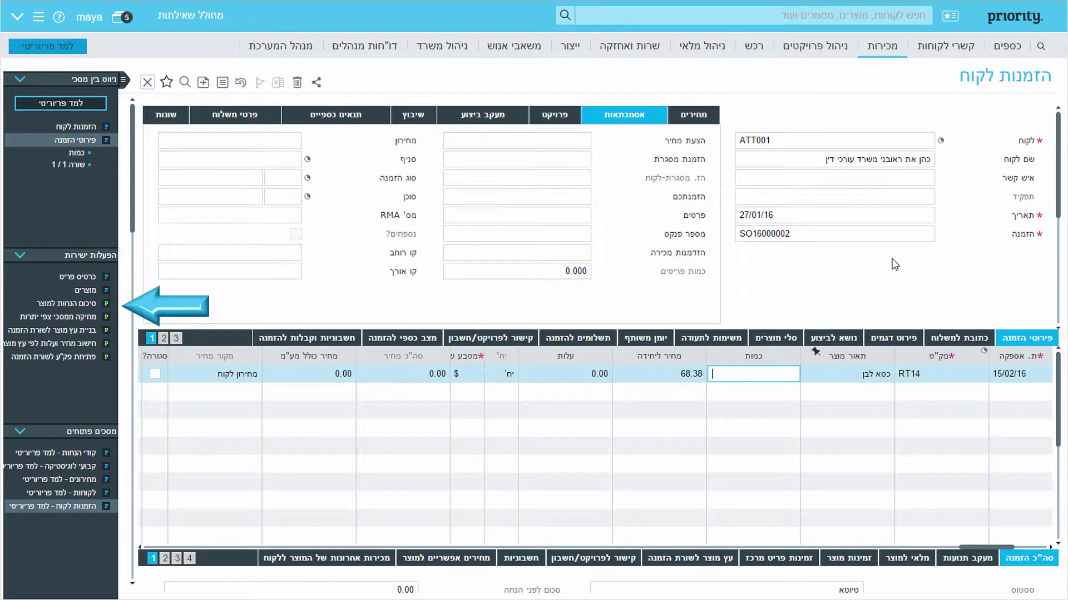
{"action": "type", "text": "2"}
{"action": "key", "text": "Tab"}
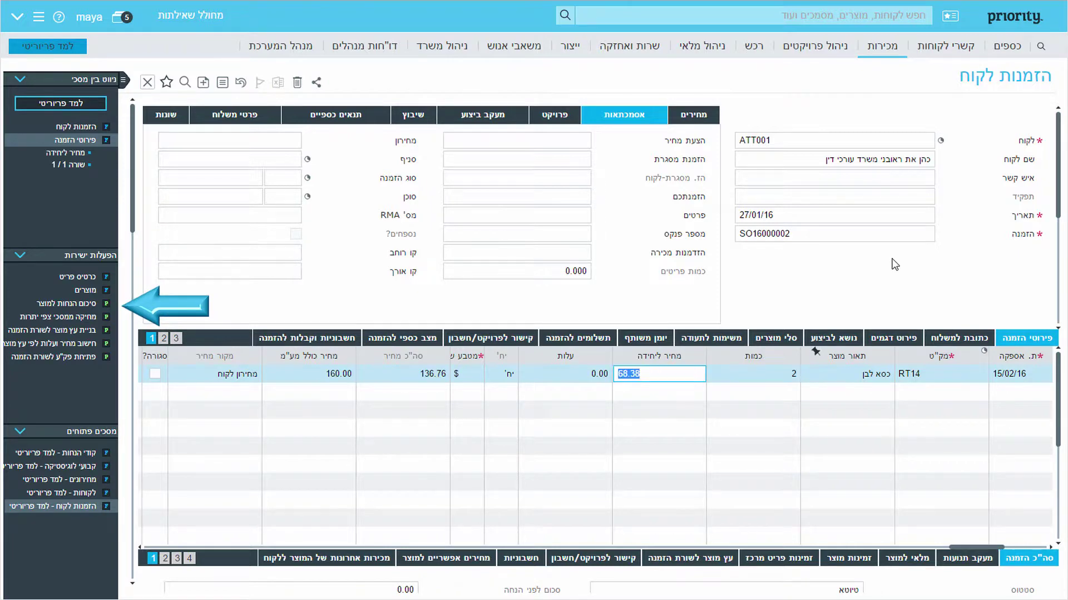